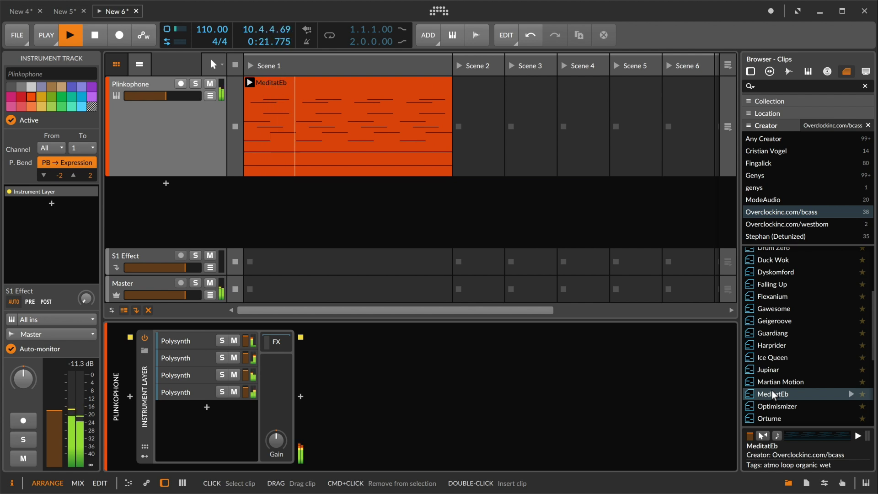
Restart playback of the MeditatEb clip and insert an FX Grid device after the Instrument Layer.
key("space")
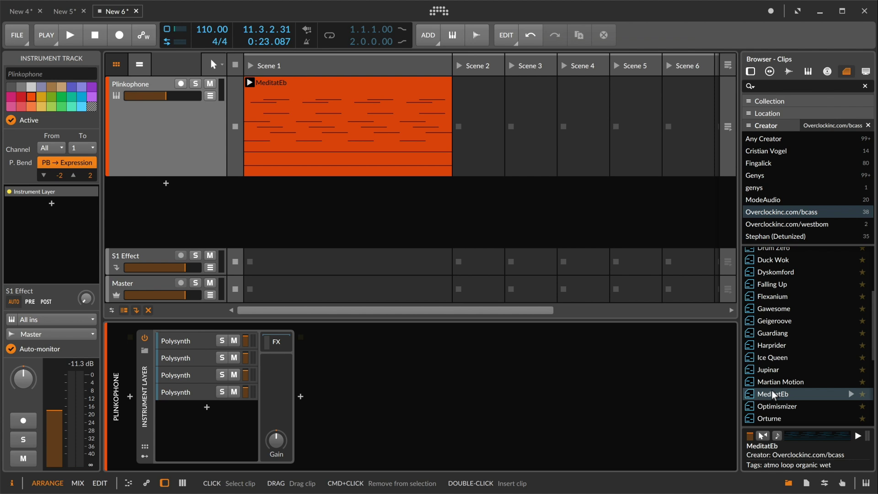
key("space")
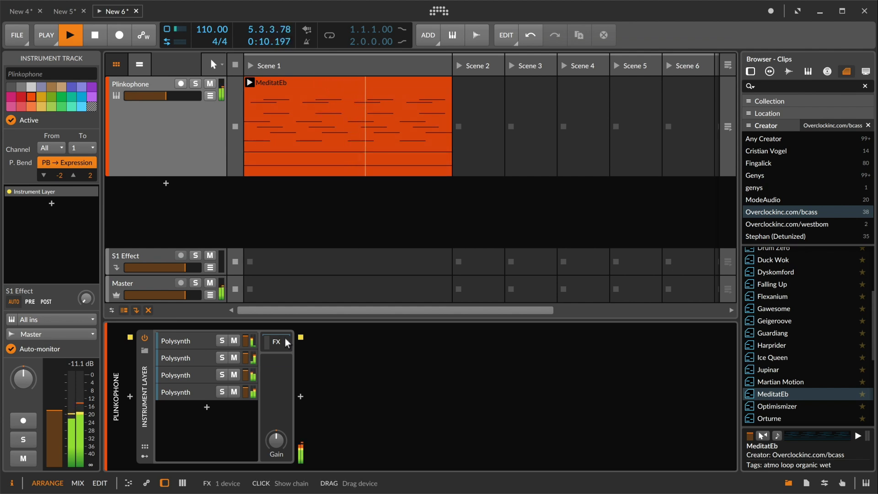
left_click(301, 396)
scroll(796, 202, "down", 5)
left_click(788, 155)
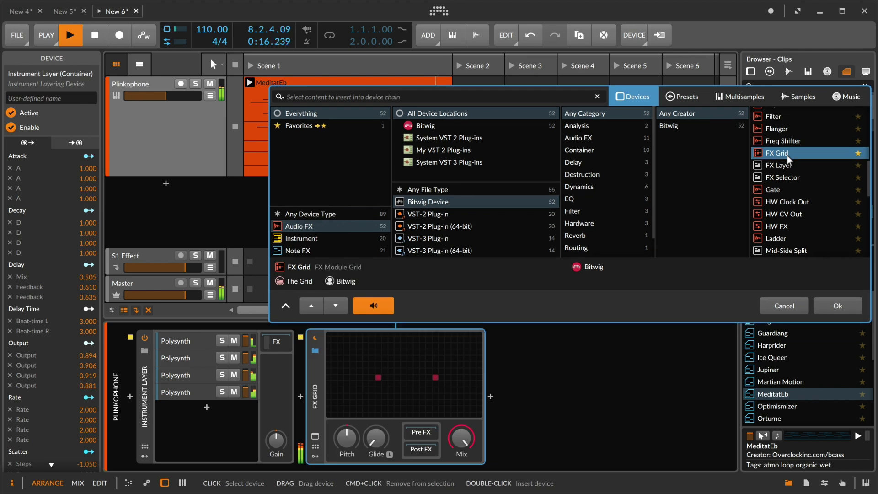
double_click(787, 156)
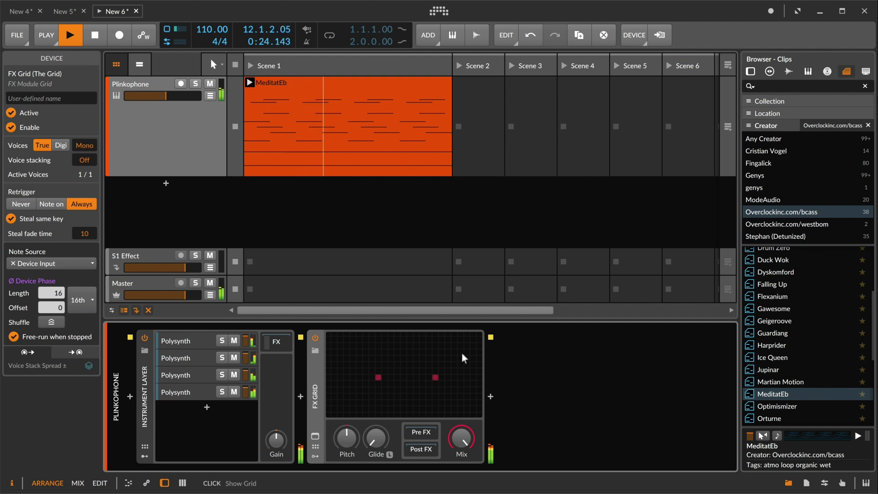
Open the FX Grid's patch editor and load the Starter FX preset into the device.
left_click(414, 381)
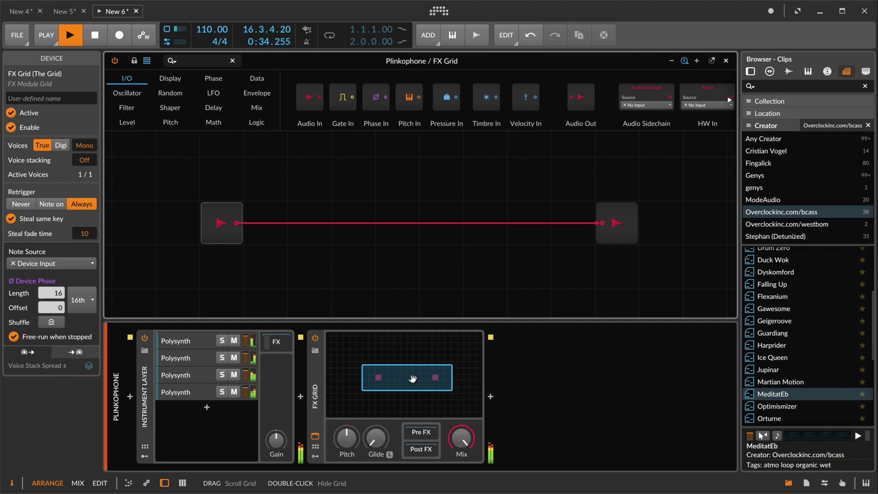
left_click(316, 351)
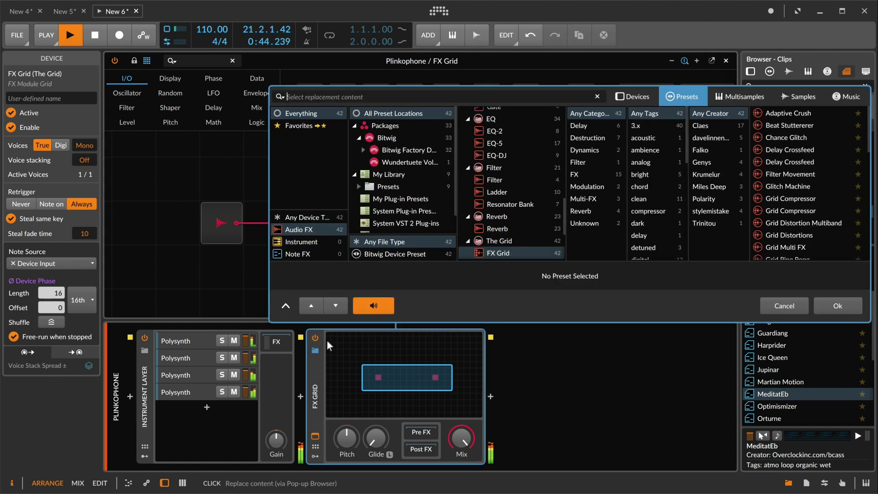
left_click(718, 138)
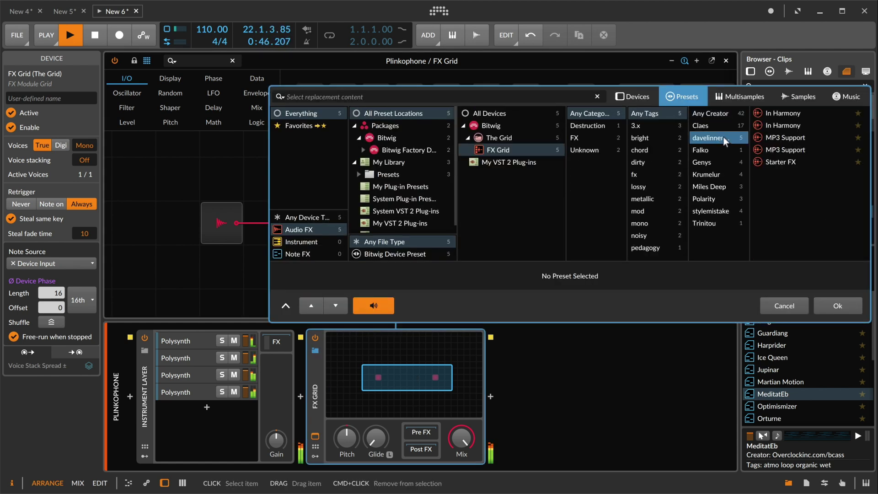
left_click(772, 162)
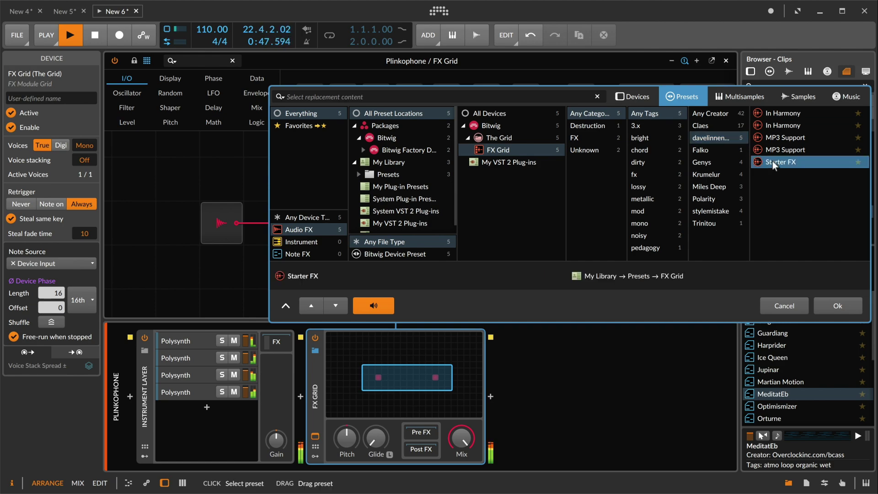
left_click(835, 303)
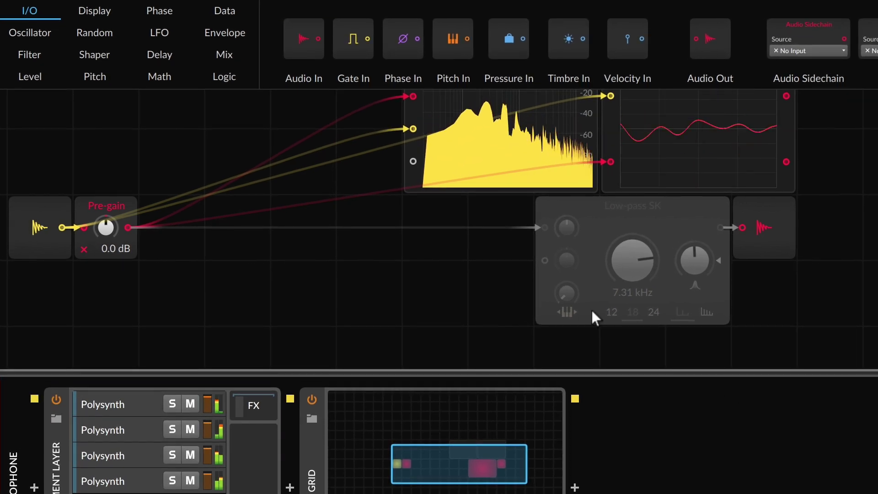
Try out the Pre-gain module's level, resetting it once and raising it to about +16.9 dB.
scroll(570, 305, "left", 3)
scroll(570, 305, "up", 2)
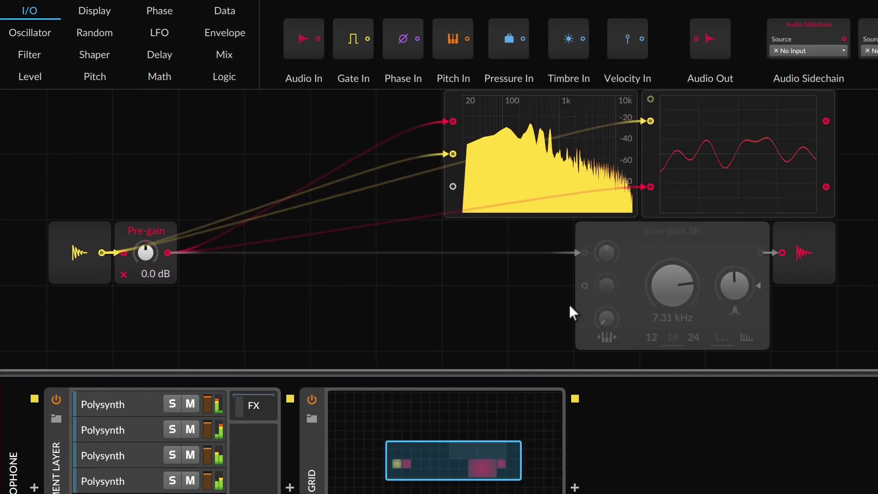
scroll(569, 304, "up", 1)
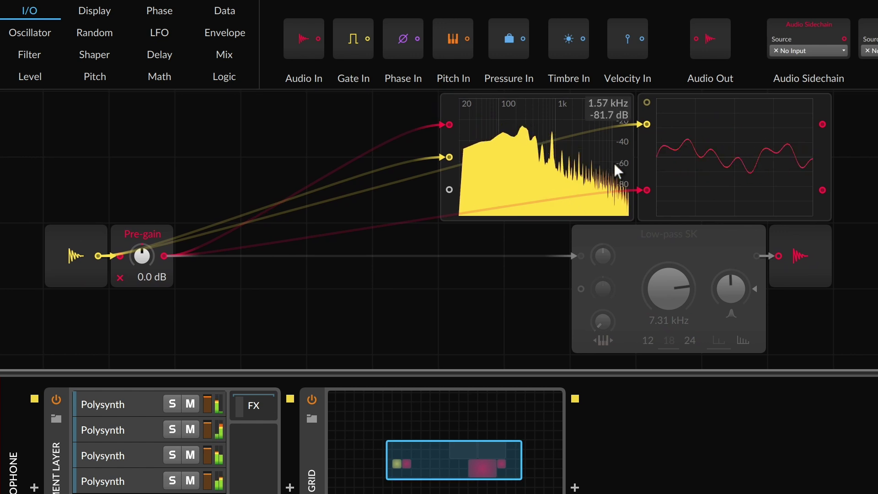
mouse_move(143, 255)
left_mouse_down()
mouse_move(143, 211)
mouse_move(143, 242)
left_mouse_up()
double_click(143, 255)
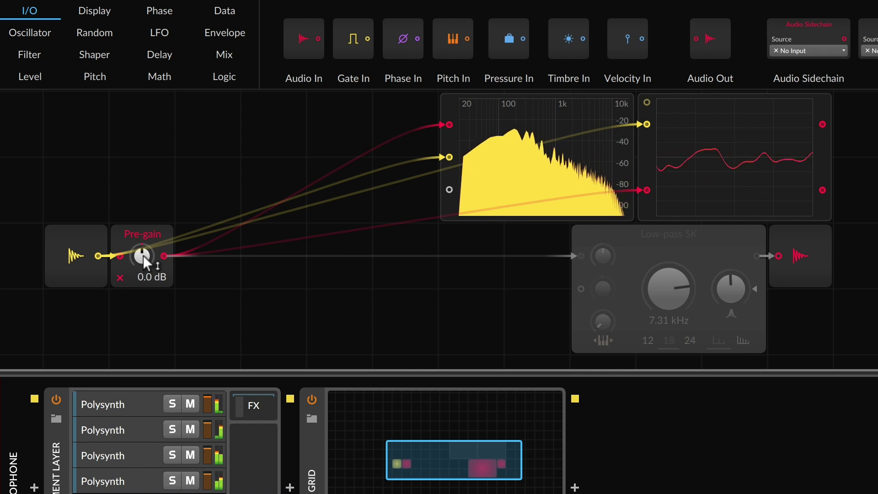
left_click_drag(143, 255, 143, 208)
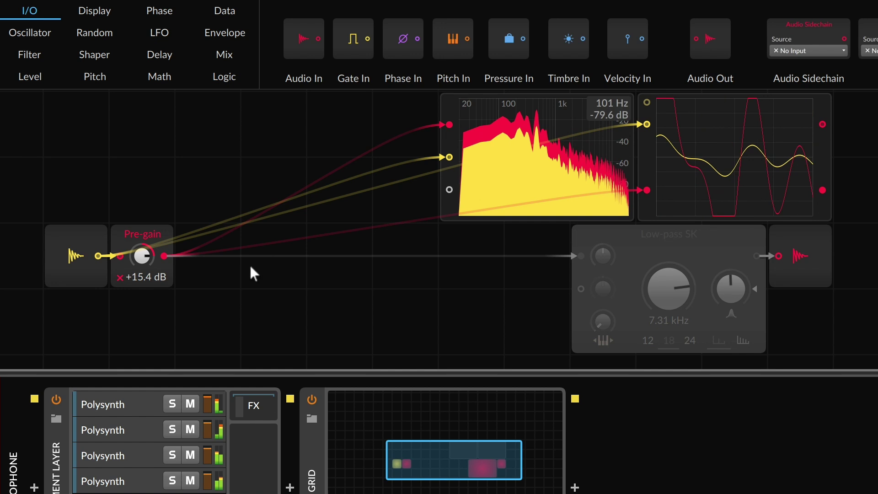
scroll(145, 256, "up", 1)
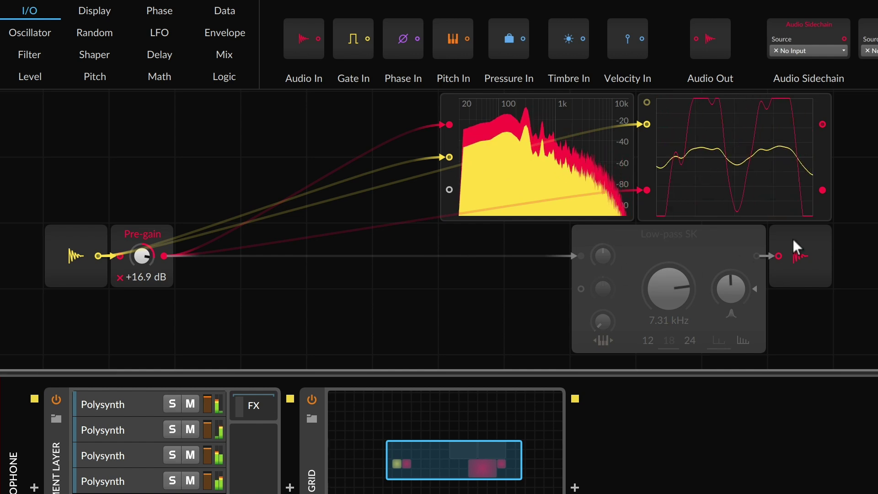
Compare the Audio Out module's clipping modes by switching to Soft and back to Hard.
left_click(804, 249)
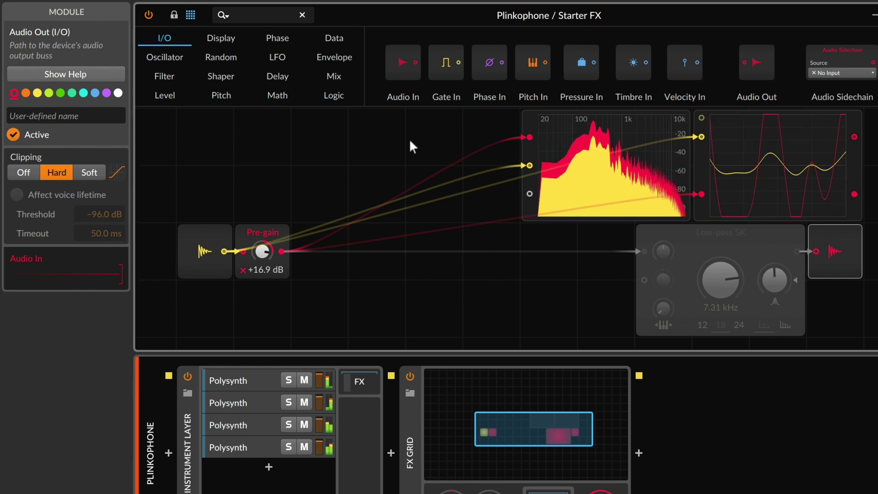
left_click(92, 170)
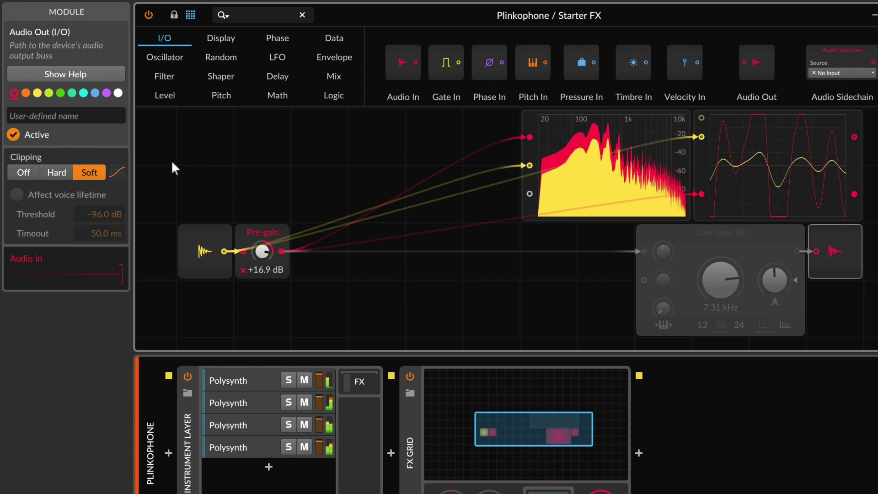
left_click(55, 169)
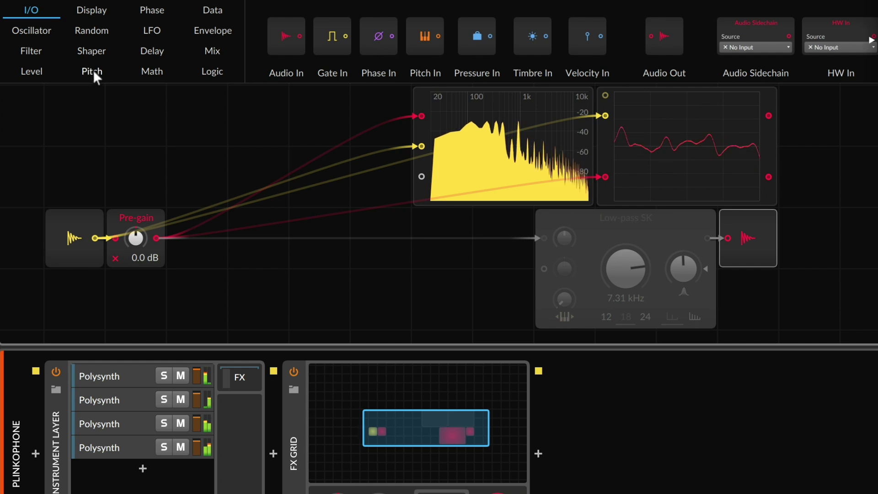
Insert a Clip module directly after Pre-gain and lower its level to about -21.1 dB.
left_click(30, 73)
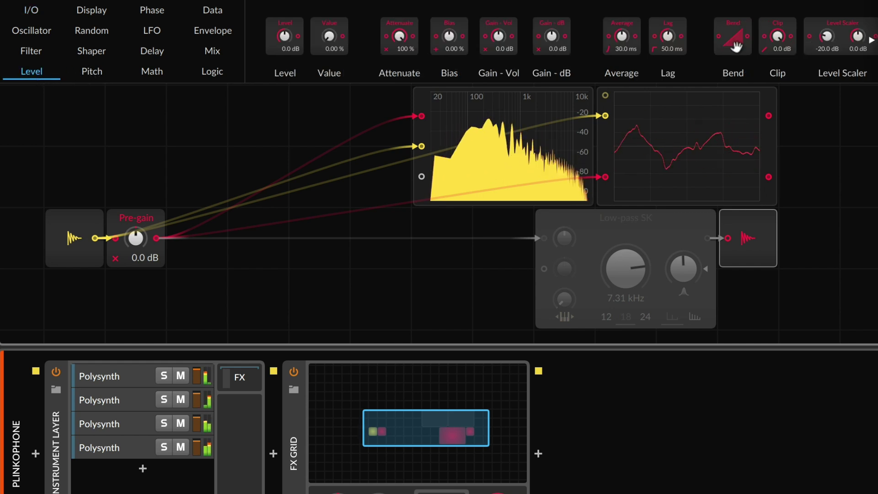
left_click_drag(777, 46, 163, 241)
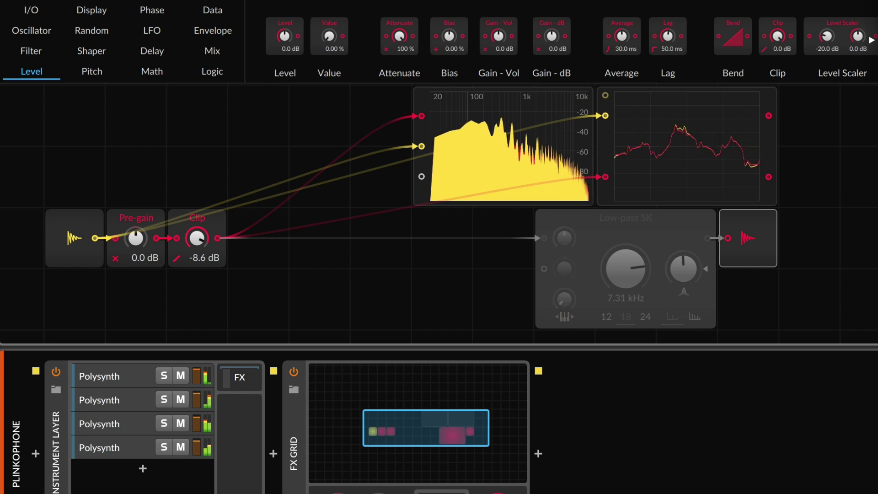
left_click_drag(197, 237, 197, 249)
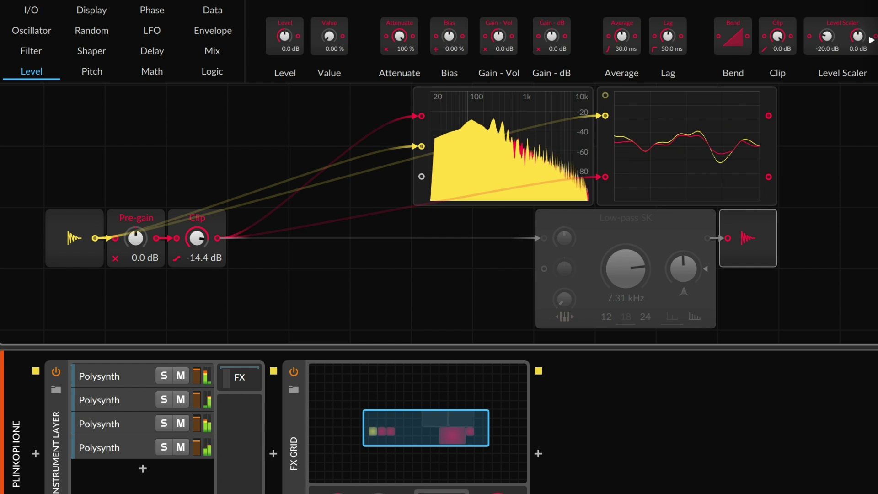
left_click_drag(197, 248, 197, 255)
Set Pre-gain to about +7.8 dB and the Clip level to about -13.4 dB.
left_click_drag(135, 239, 135, 223)
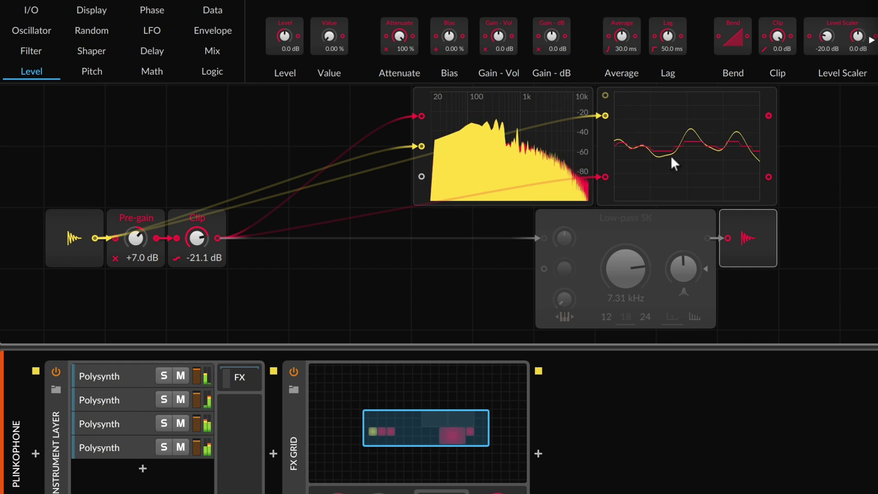
left_click_drag(197, 237, 196, 224)
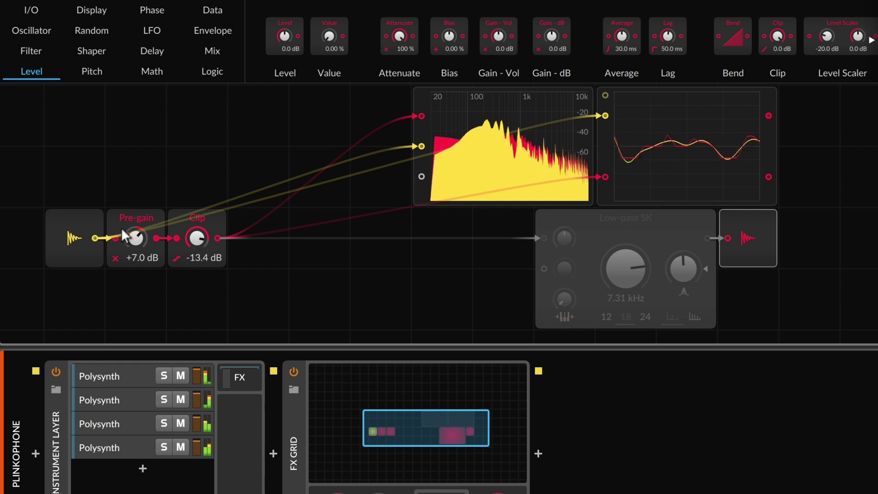
mouse_move(128, 231)
left_mouse_down()
mouse_move(128, 223)
mouse_move(133, 247)
mouse_move(134, 239)
left_mouse_up()
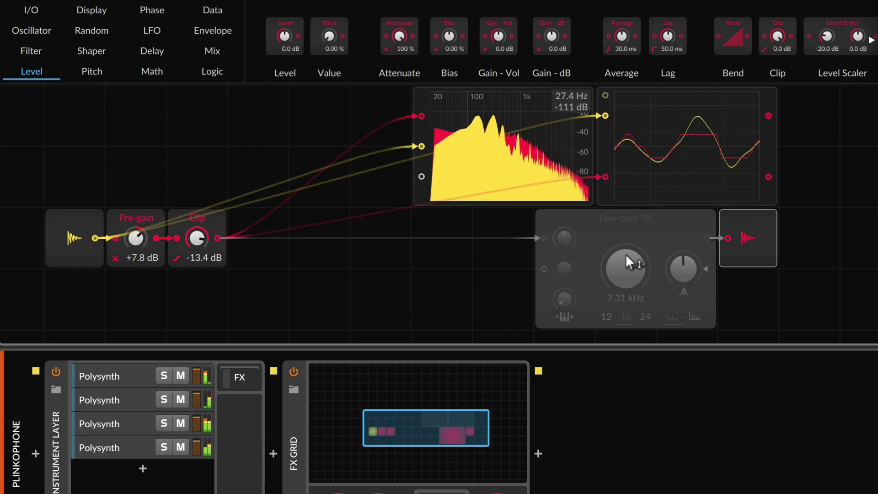
Temporarily activate the Low-pass SK module and set its cutoff to about 8.81 kHz, leaving it deactivated.
left_click(642, 226)
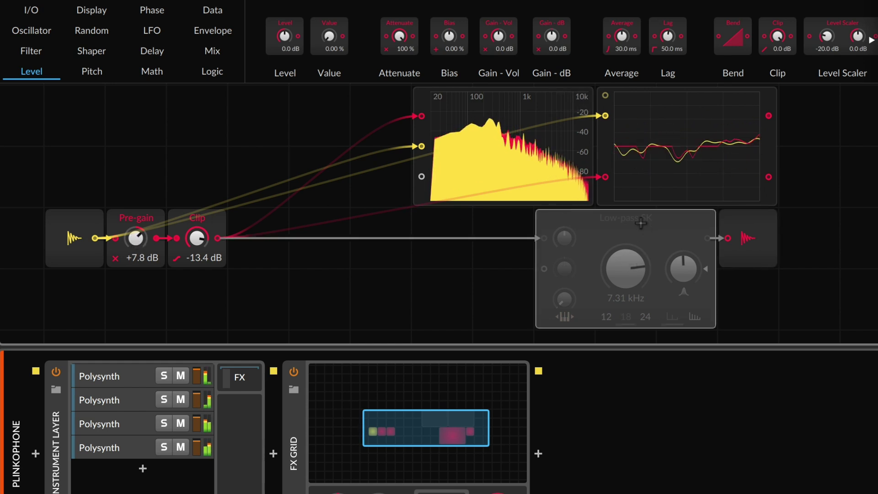
key("alt+a")
mouse_move(633, 285)
left_mouse_down()
mouse_move(633, 268)
mouse_move(633, 276)
left_mouse_up()
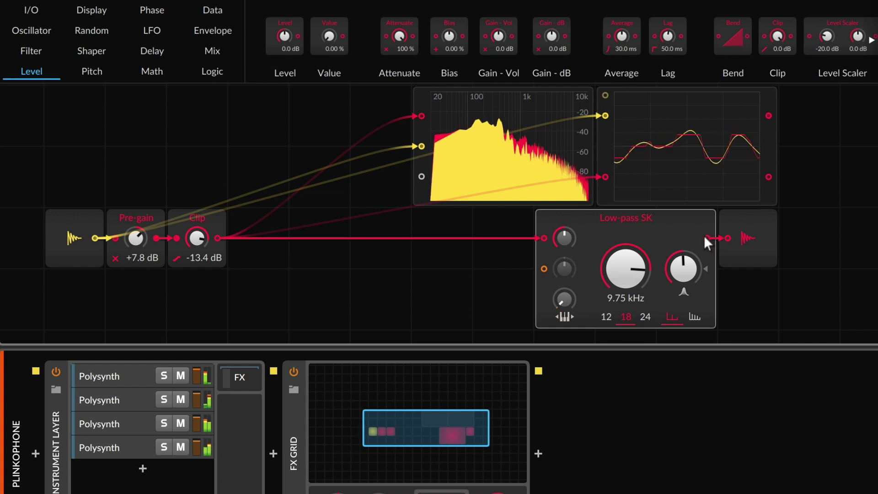
mouse_move(626, 274)
left_mouse_down()
mouse_move(626, 258)
mouse_move(625, 377)
mouse_move(626, 279)
left_mouse_up()
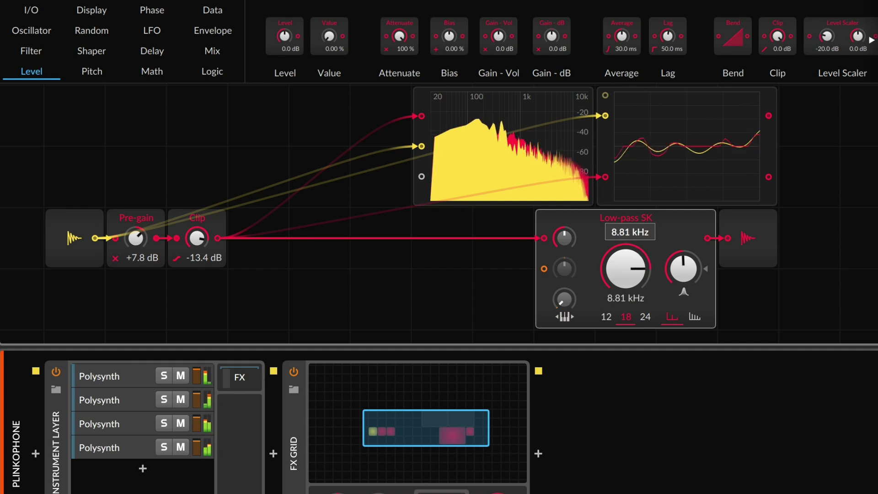
key("alt+a")
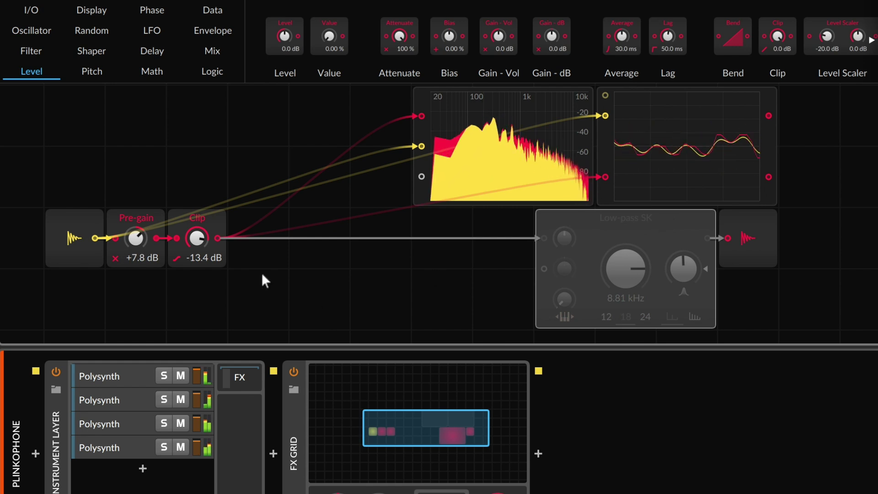
Hide the device panel and duplicate the Pre-gain and Clip modules as a pair below the signal chain.
key("d")
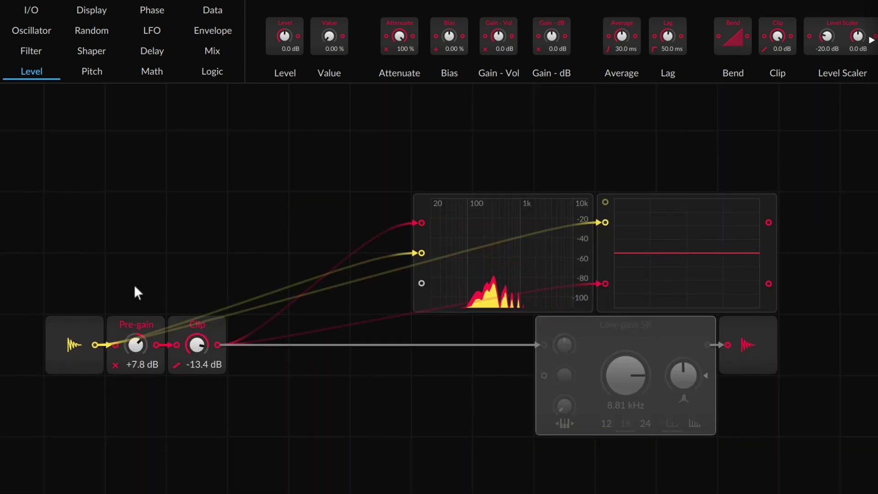
left_click_drag(134, 287, 239, 390)
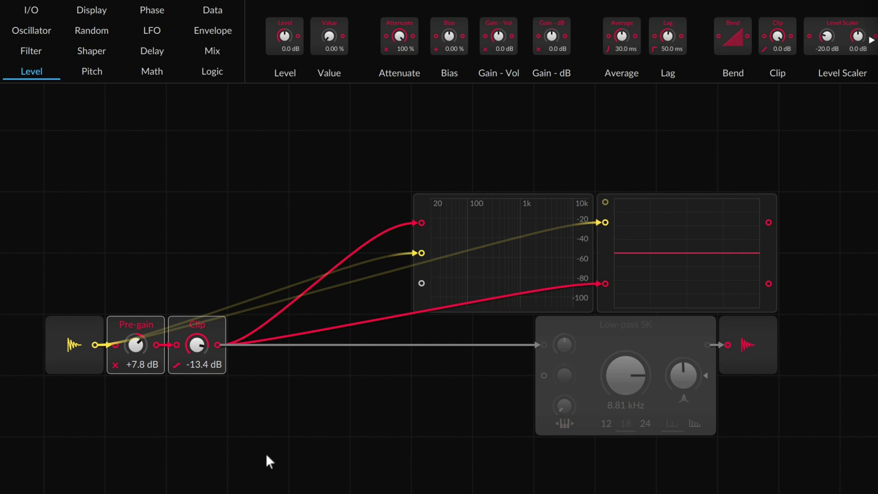
key("ctrl+d")
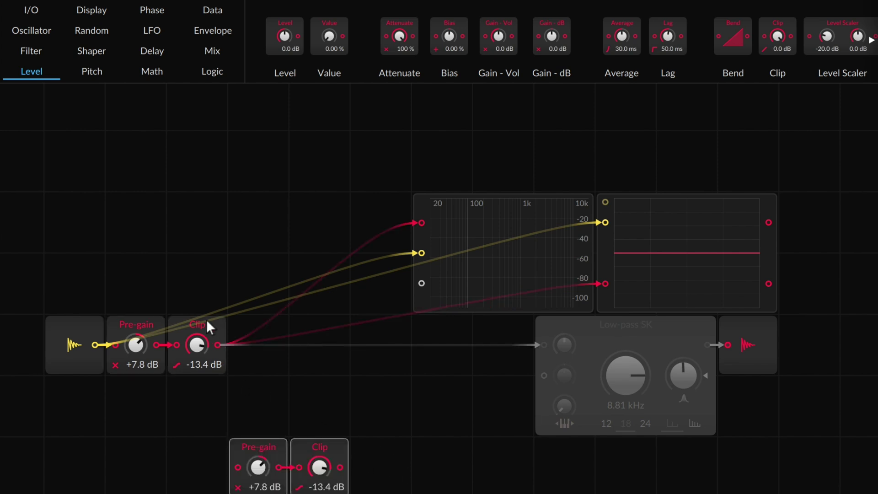
Reset the original Pre-gain to 0.0 dB and delete the original Clip module from the signal chain.
left_click(201, 326)
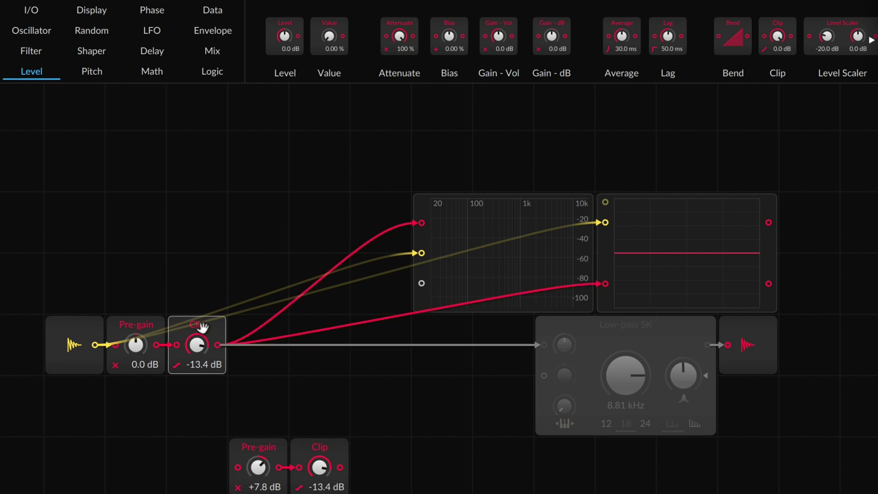
key("Delete")
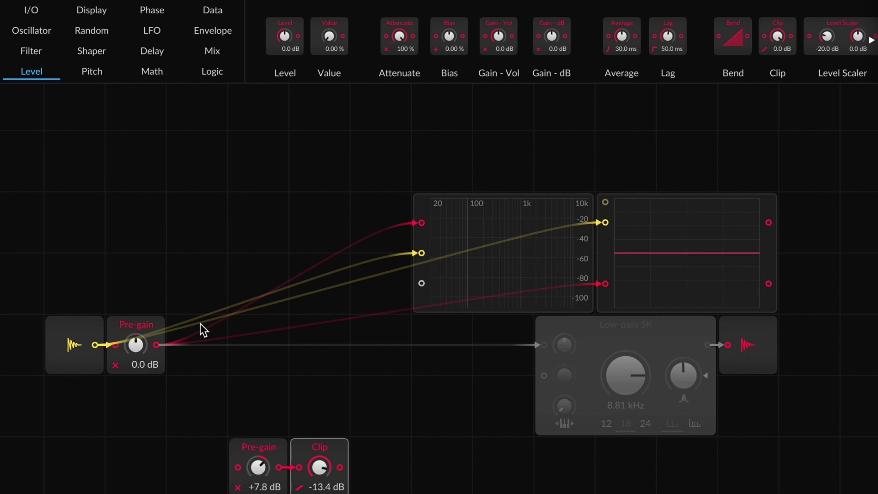
Insert a Distortion shaper after the original Pre-gain and adjust its drive to about +8.3 dB.
left_click(93, 51)
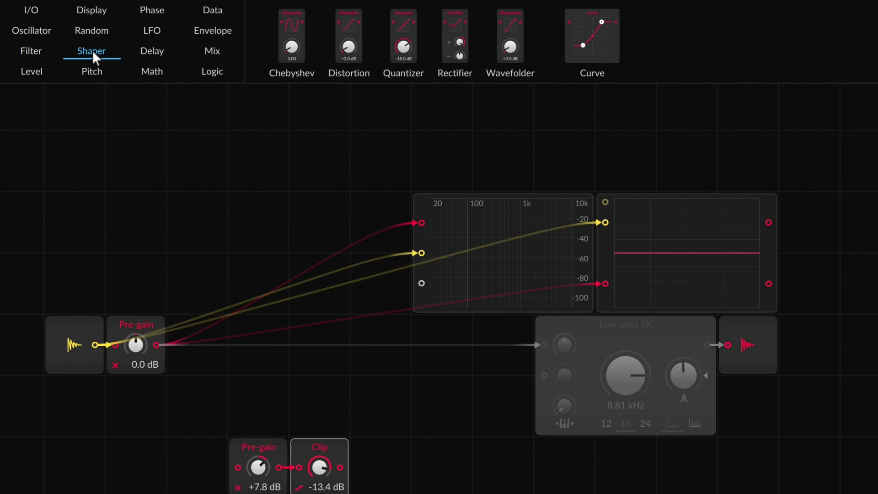
left_click_drag(345, 38, 158, 347)
left_click_drag(197, 408, 196, 382)
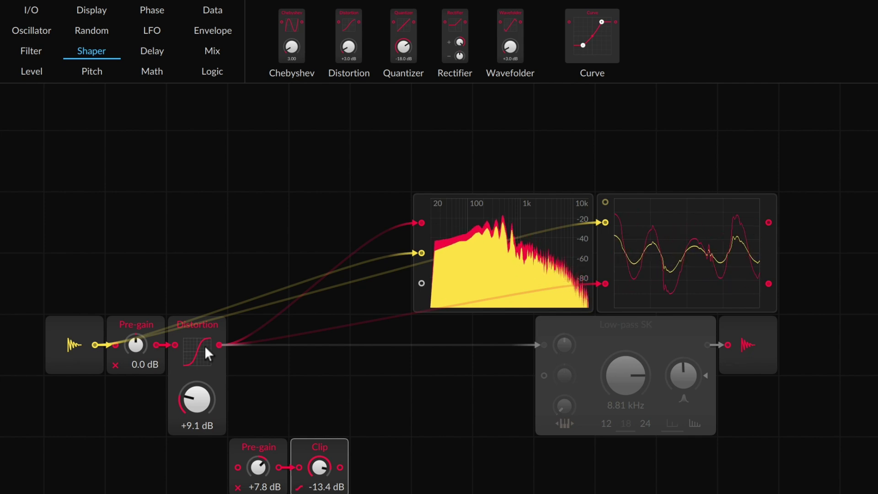
mouse_move(197, 399)
left_mouse_down()
mouse_move(197, 387)
mouse_move(197, 416)
left_mouse_up()
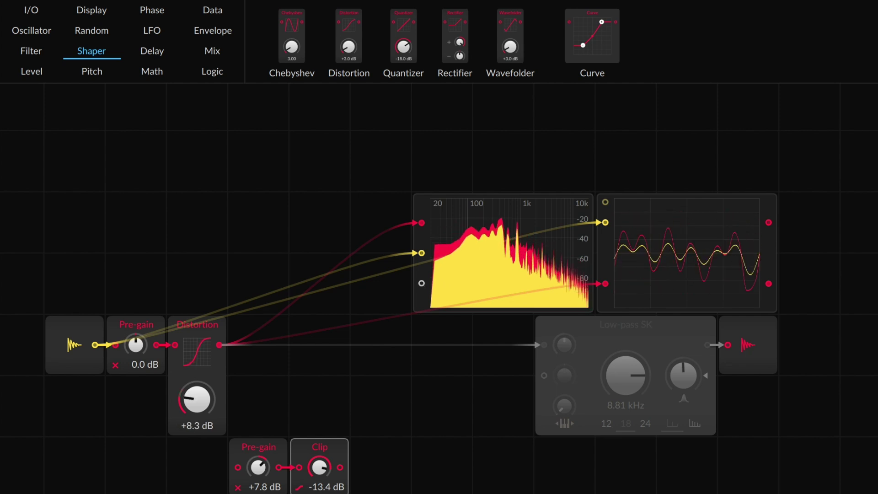
Temporarily raise the original Pre-gain to about +7.6 dB, and place a copy of the Distortion module below the signal chain.
left_click_drag(136, 347, 135, 313)
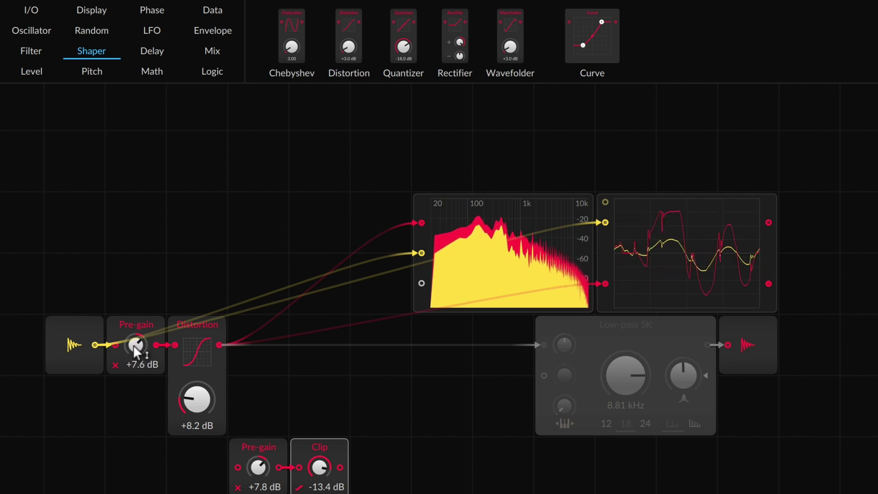
left_click(192, 326)
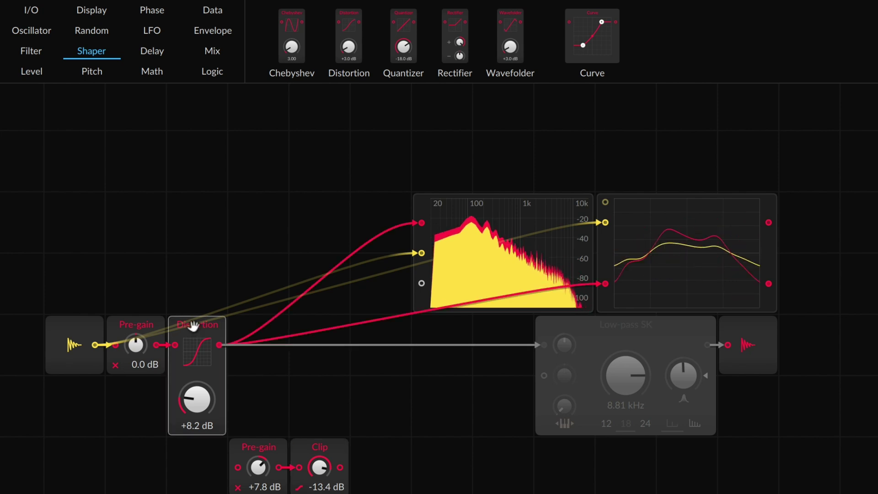
key("ctrl+v")
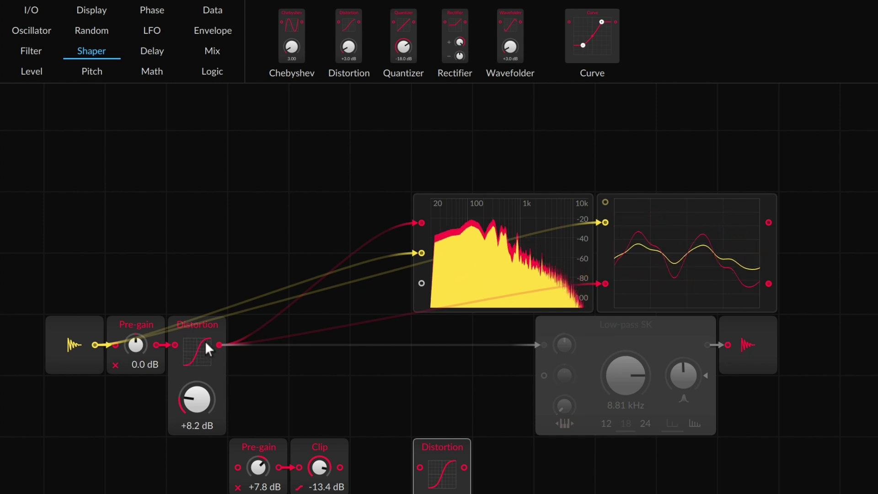
Replace the Distortion in the signal chain with a Bend module from the Level category, directly after the original Pre-gain.
left_click(33, 73)
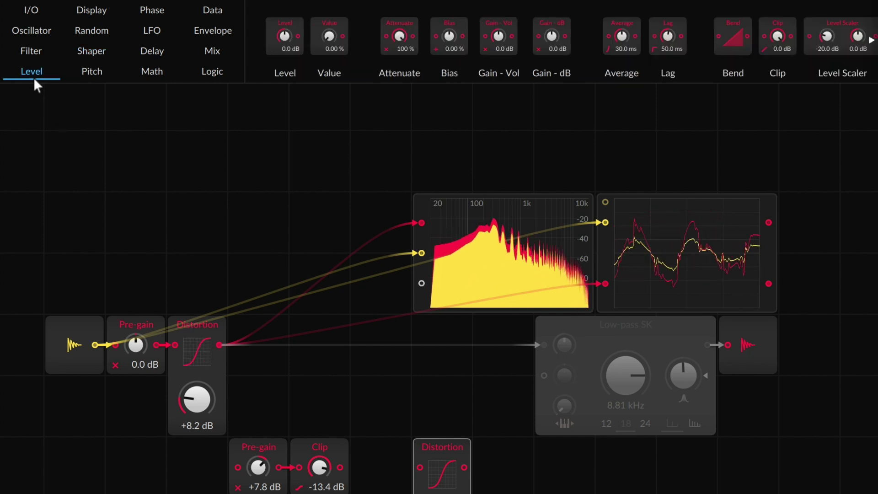
left_click_drag(733, 39, 384, 224)
left_click_drag(290, 285, 196, 353)
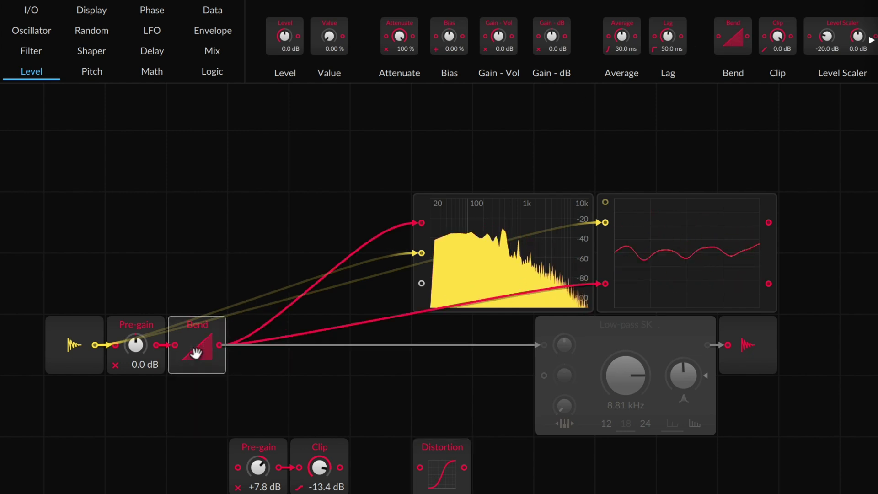
Bend the module's curve downward into a concave shape and raise the original Pre-gain to about +8.6 dB.
left_click(196, 344)
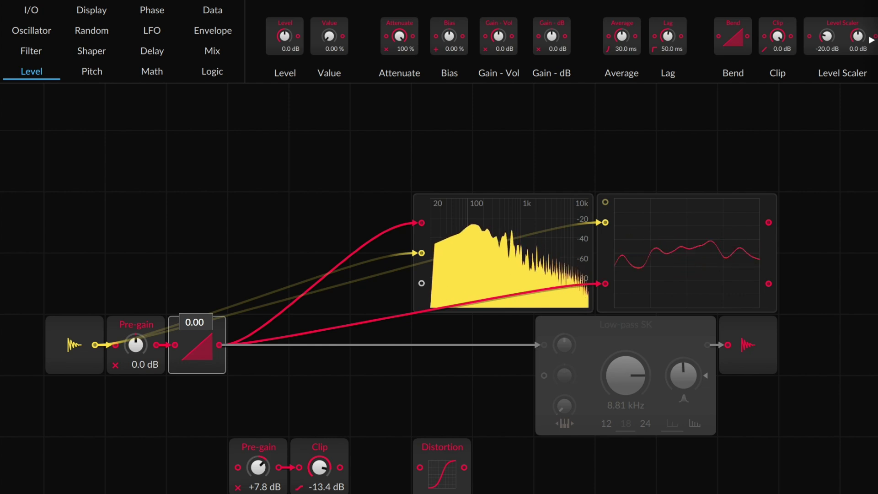
left_click_drag(195, 344, 196, 377)
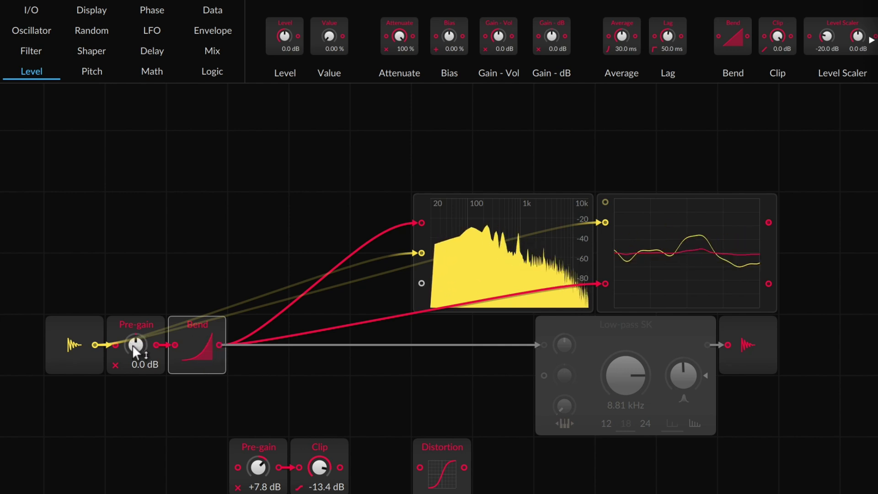
left_click_drag(133, 344, 132, 322)
left_click_drag(194, 352, 194, 345)
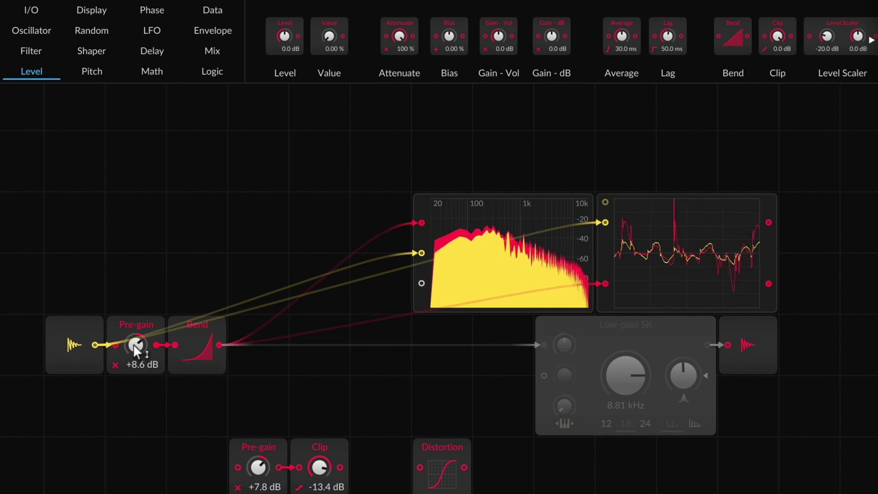
Bend the curve upward into a convex shape, and duplicate the Bend module in series after the first one.
left_click_drag(197, 348, 198, 298)
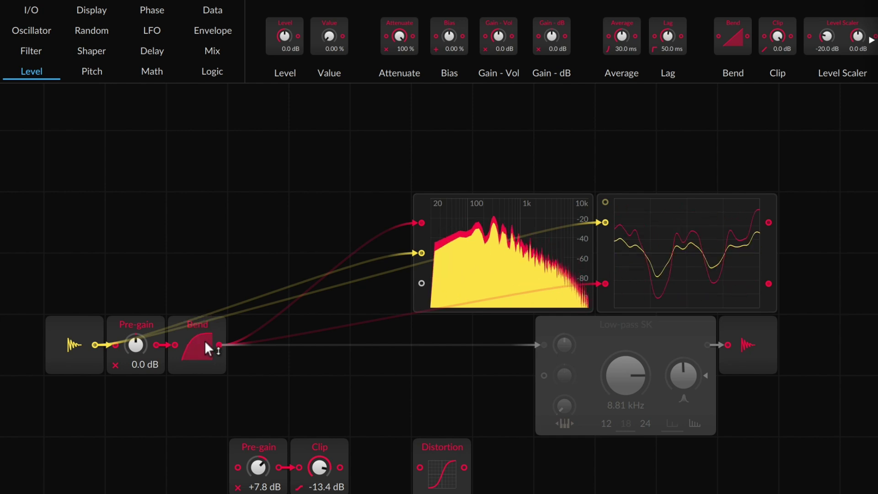
left_click(183, 323)
key("ctrl+d")
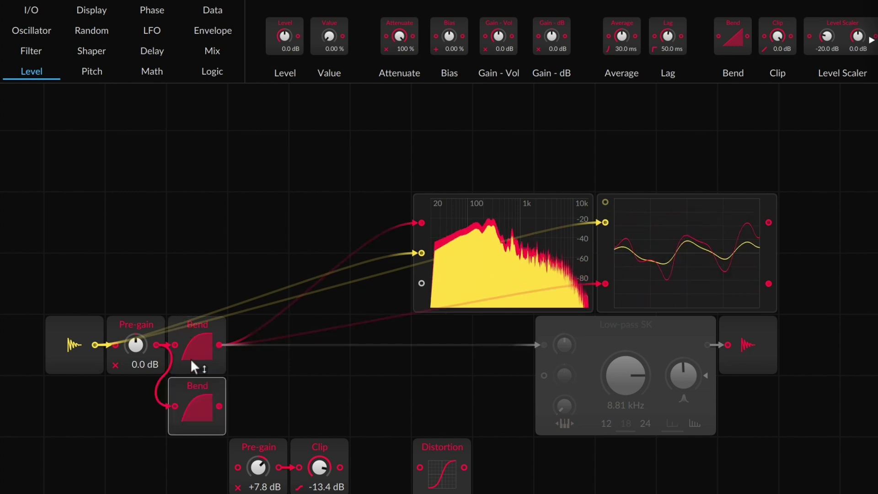
left_click_drag(219, 343, 256, 338)
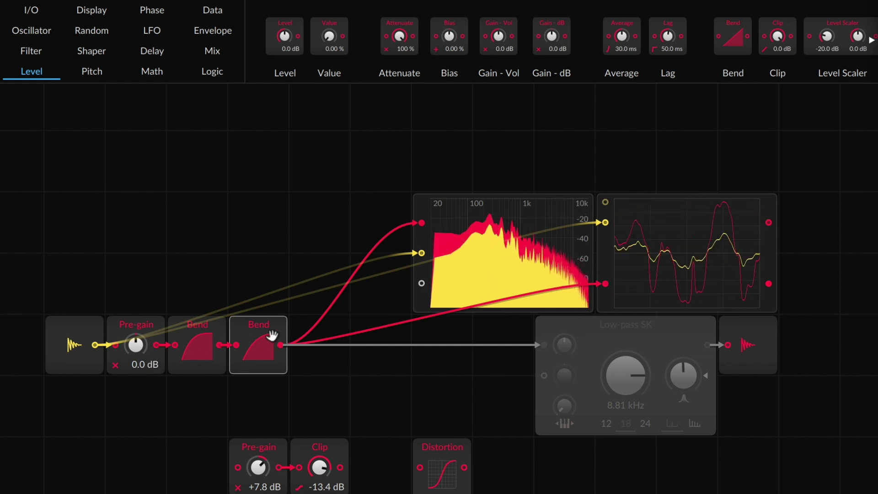
Copy the two chained Bend modules below the signal chain and delete the originals from the chain.
left_click_drag(190, 291, 281, 348)
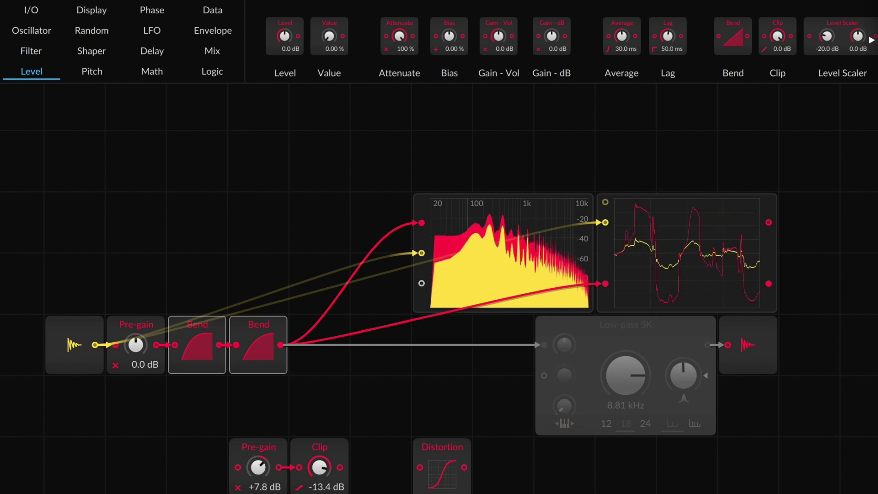
left_click(196, 289)
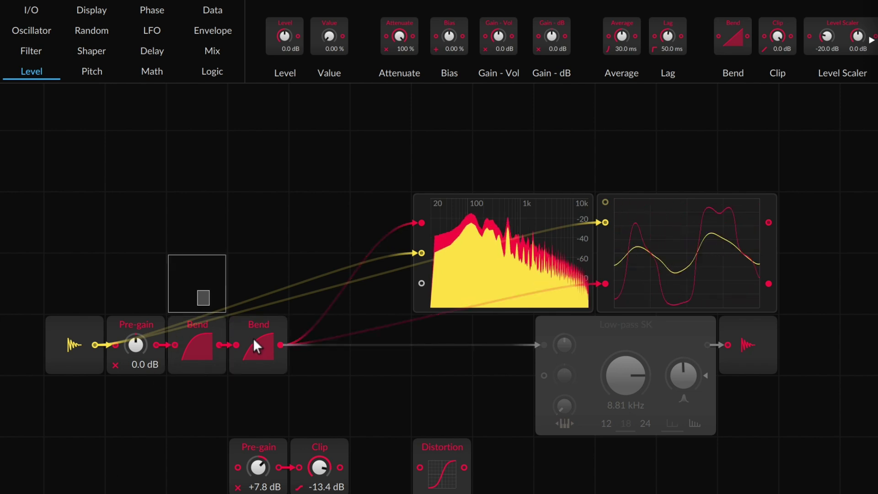
left_click_drag(253, 338, 284, 364)
key("Delete")
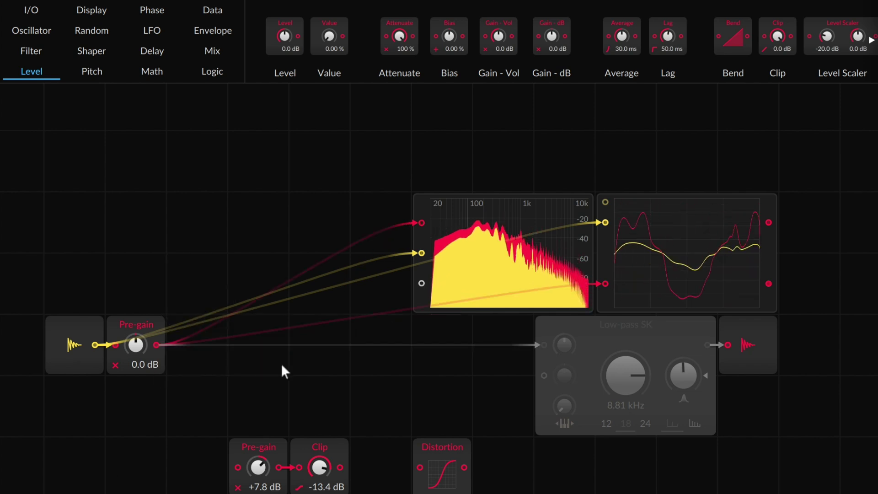
Insert a Wavefolder shaper after the original Pre-gain and raise its drive to about +15.9 dB.
left_click(85, 51)
left_click_drag(519, 26, 170, 347)
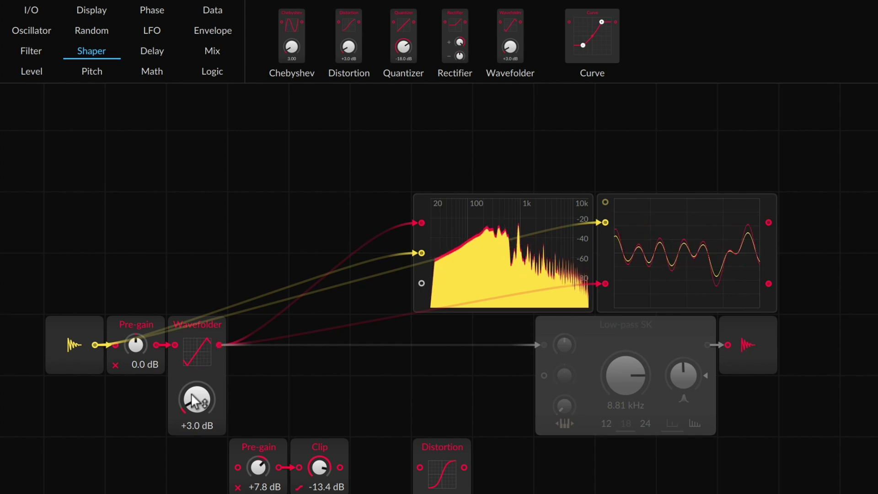
left_click_drag(196, 401, 196, 370)
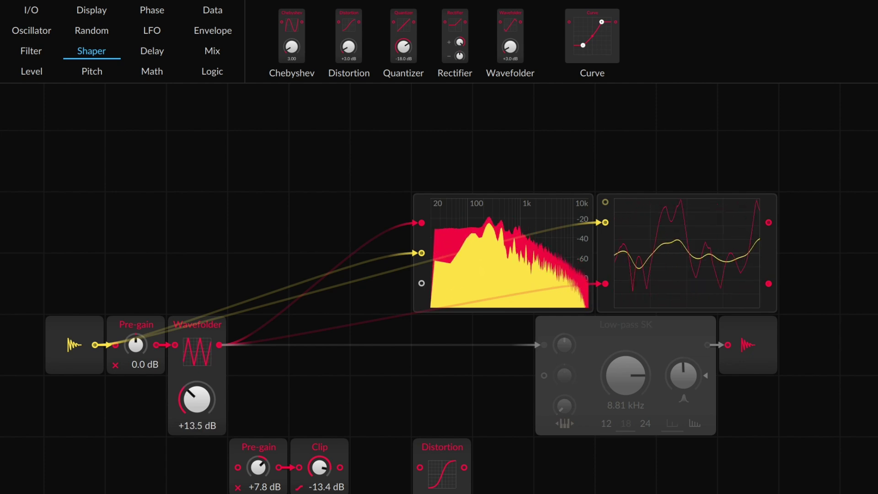
left_click_drag(195, 370, 195, 362)
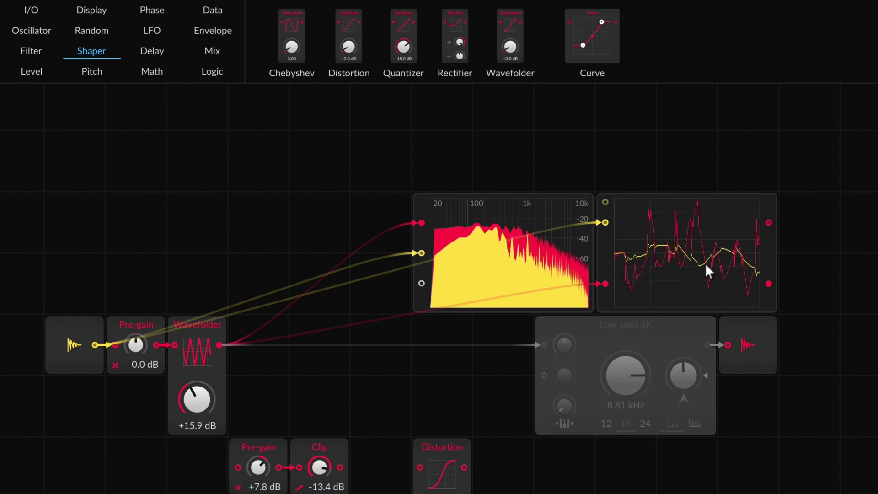
left_click_drag(204, 401, 209, 412)
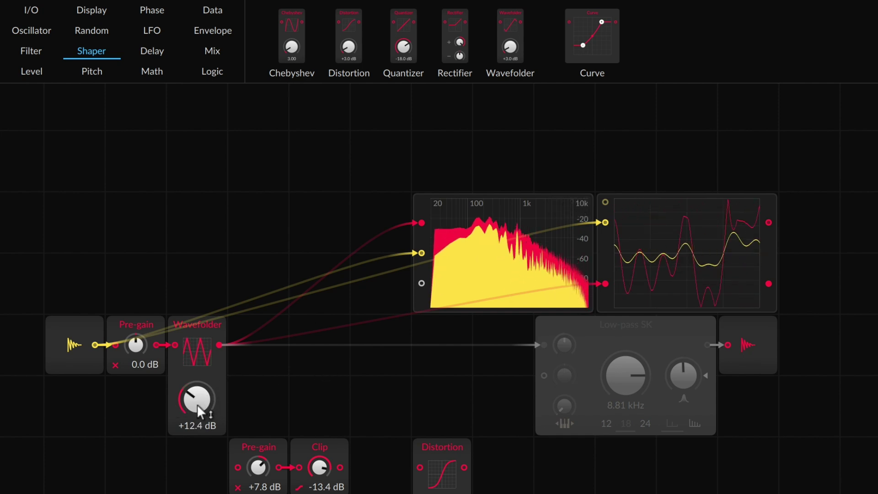
left_click(200, 329)
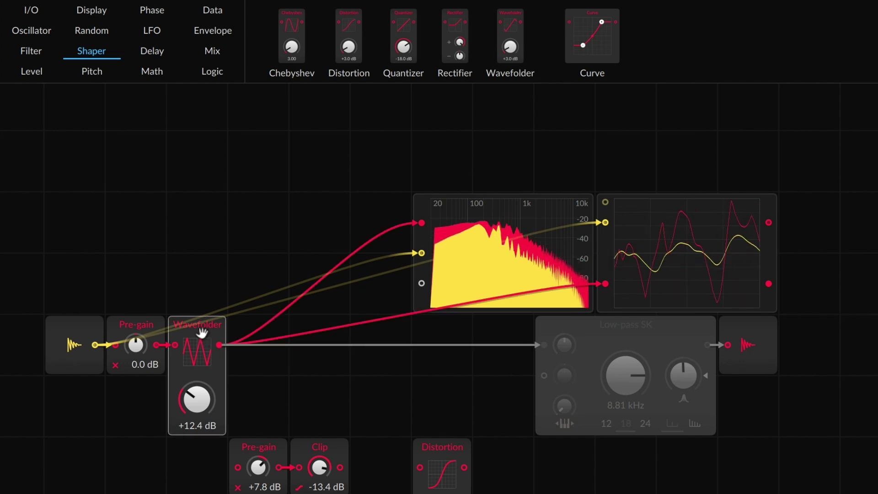
key("ctrl+z")
key("ctrl+z")
key("ctrl+shift+z")
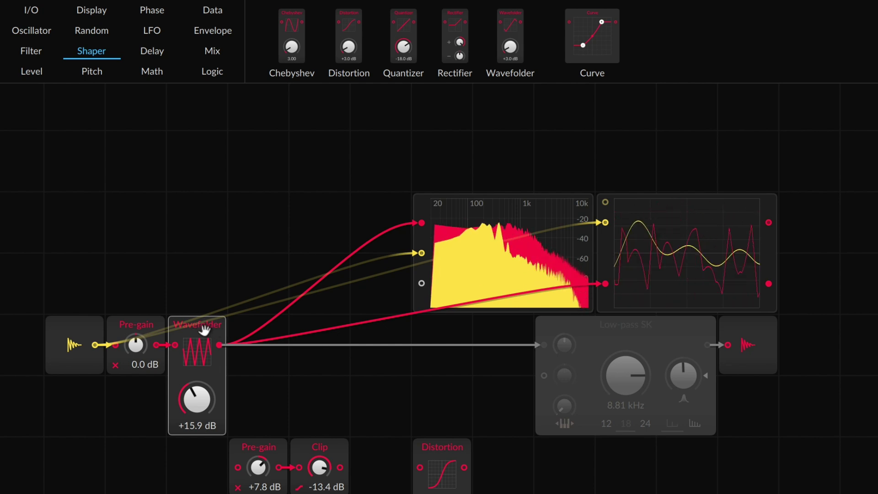
Place a copy of the Wavefolder beside the Distortion copy and delete the original Wavefolder from the signal chain.
key("ctrl+v")
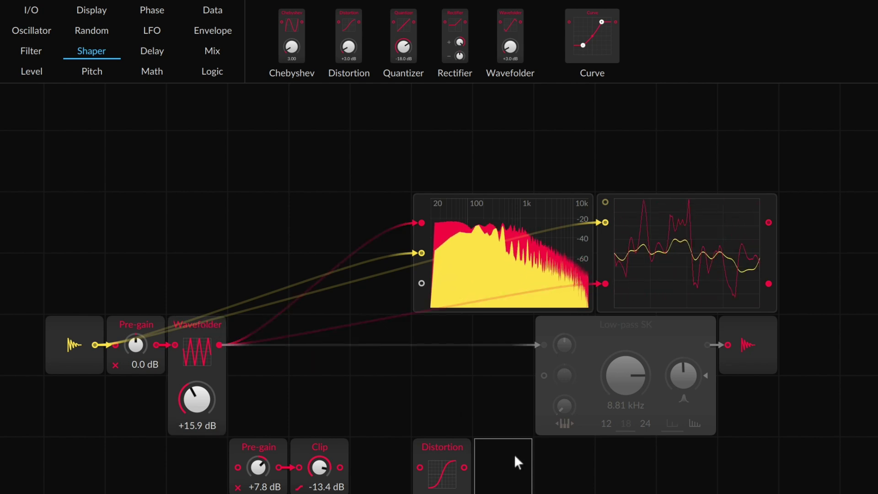
left_click(196, 332)
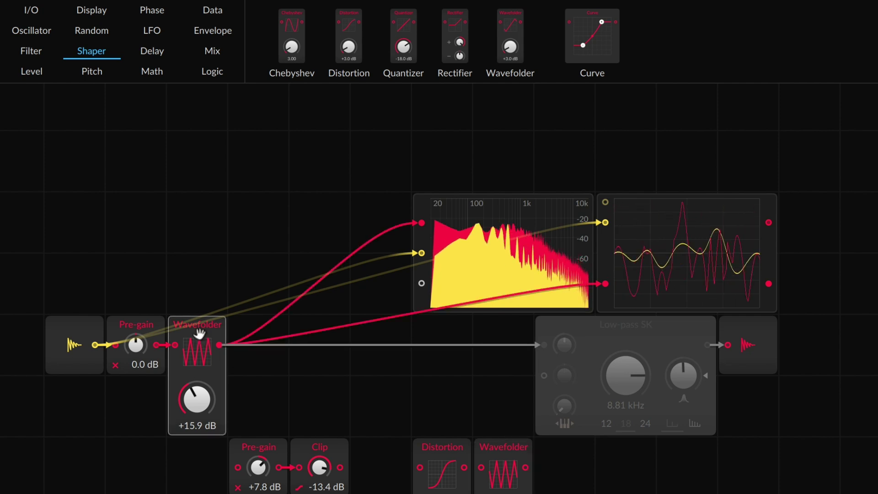
key("Delete")
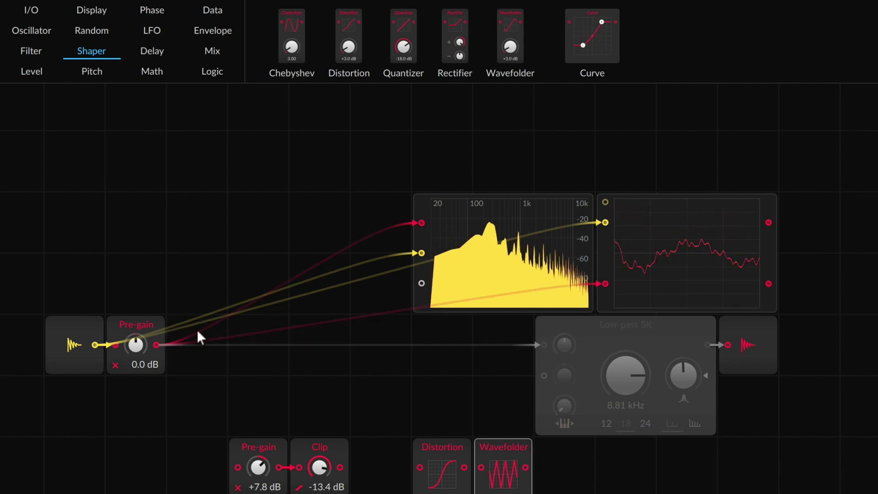
Insert a Quantizer after the original Pre-gain, setting the Quantizer to about -2.4 dB and the Pre-gain to about -1.7 dB.
left_click_drag(402, 42, 154, 349)
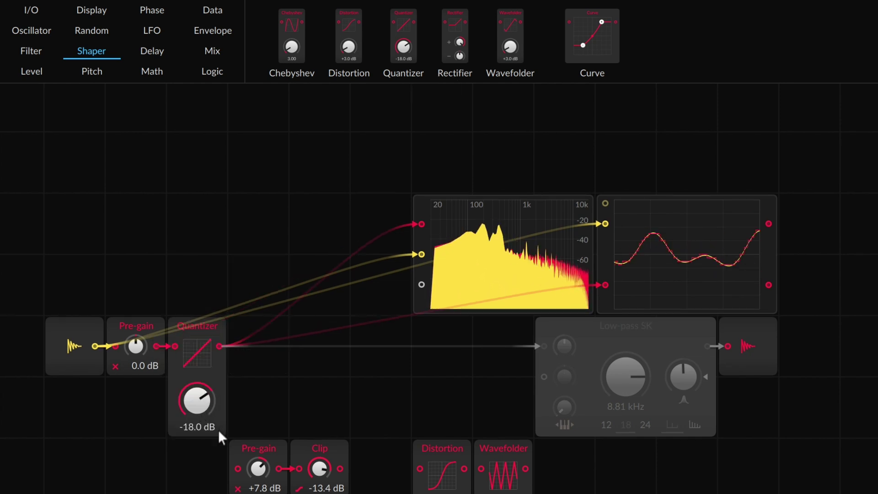
left_click_drag(196, 401, 197, 373)
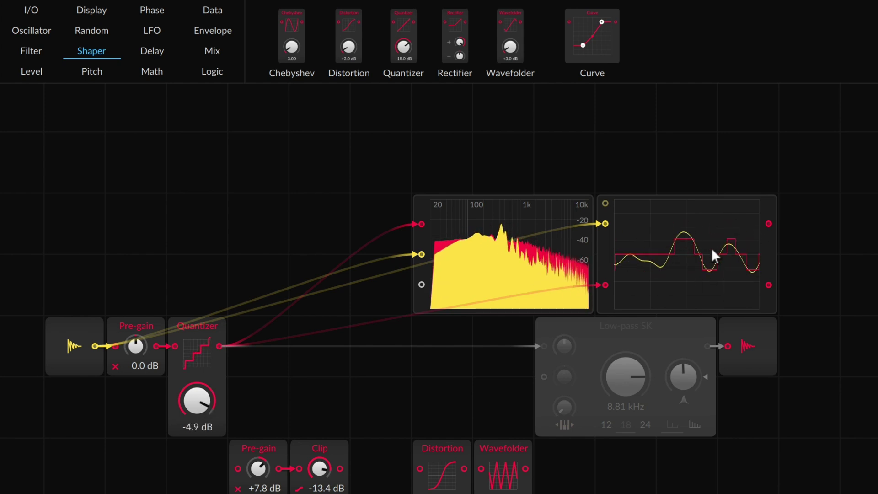
left_click_drag(201, 399, 202, 391)
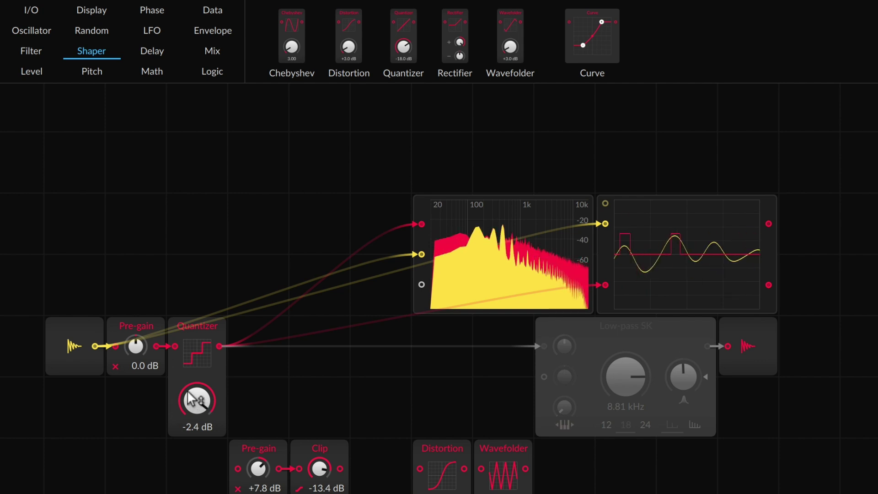
left_click_drag(142, 353, 142, 360)
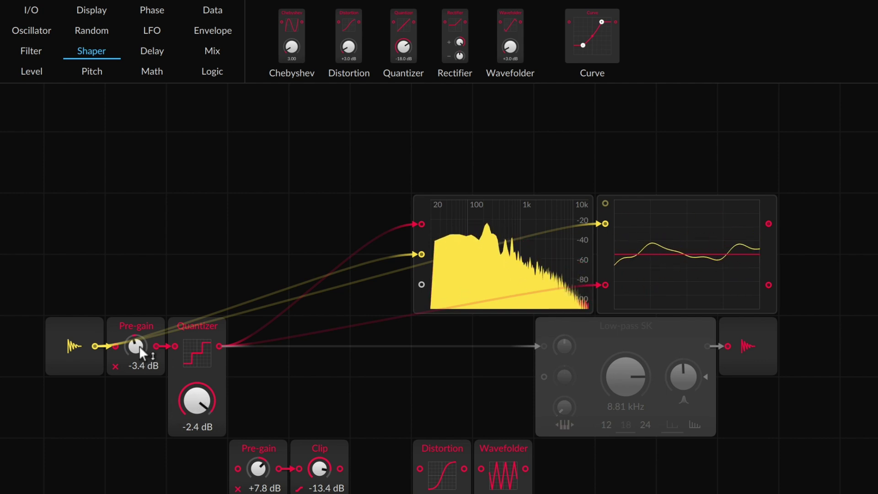
left_click_drag(141, 352, 142, 348)
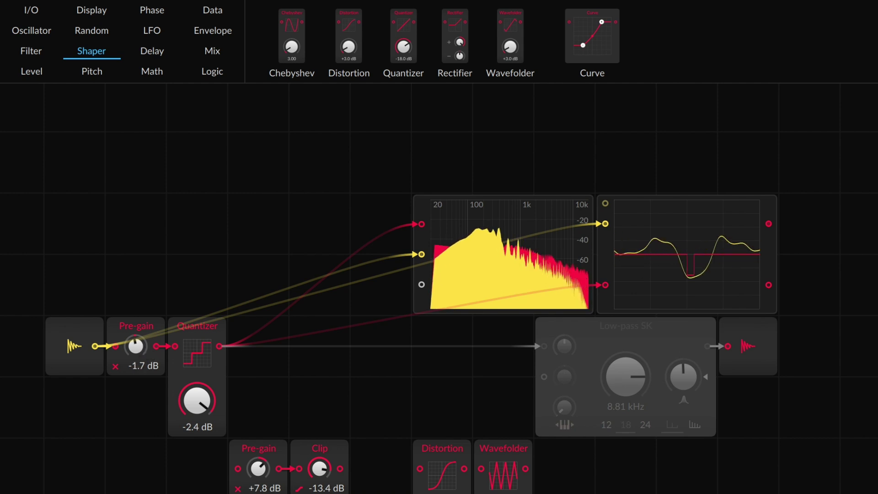
Copy the Pre-gain and Quantizer as a pair to the free space below the Low-pass SK module.
left_click_drag(129, 304, 231, 353)
left_click(630, 461)
key("ctrl+v")
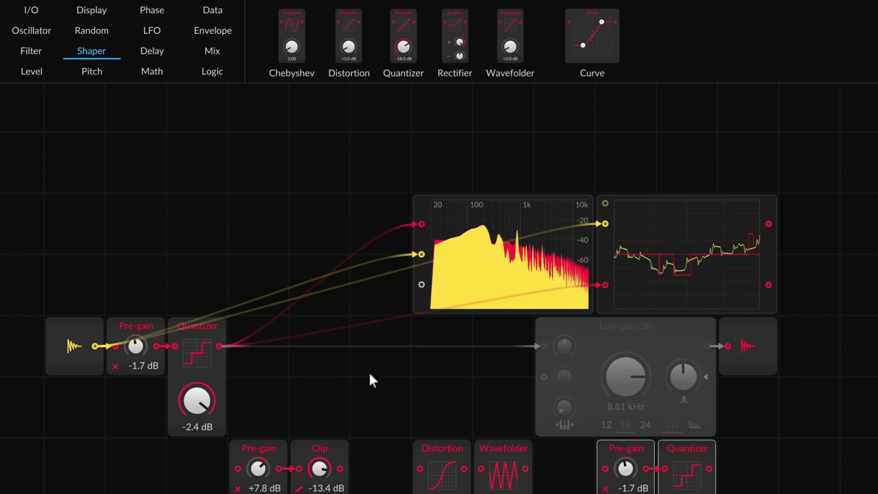
Reset the original Pre-gain to 0.0 dB and delete the original Quantizer from the signal chain.
left_click(152, 276)
double_click(137, 346)
left_click_drag(197, 401, 197, 414)
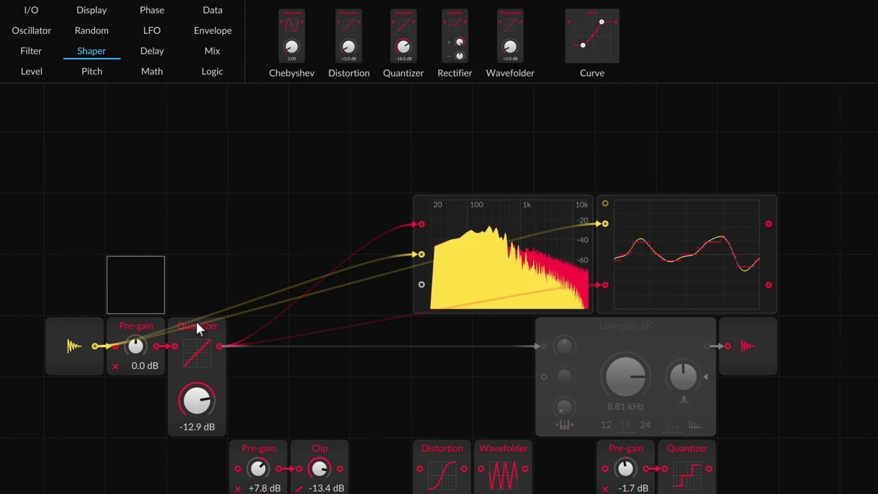
left_click(199, 341)
key("Delete")
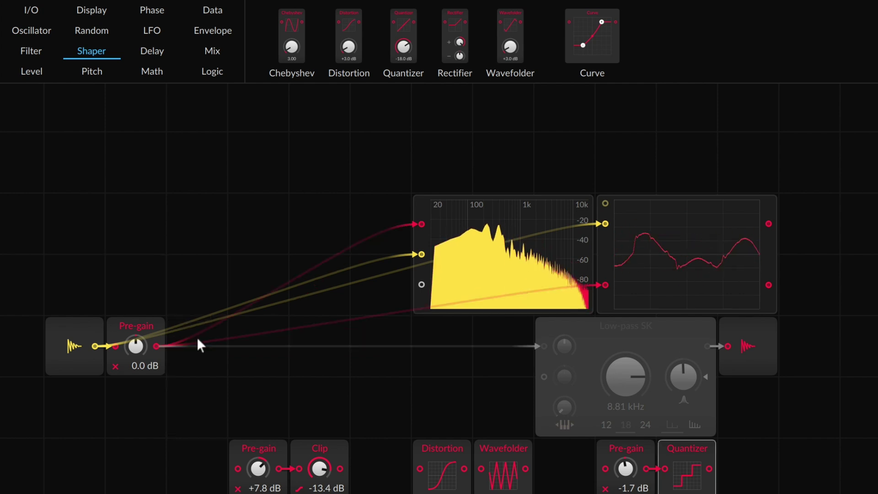
Move the audio input and original Pre-gain up level with the spectrum display, and bring up the Filter modules.
left_click_drag(193, 359, 87, 338)
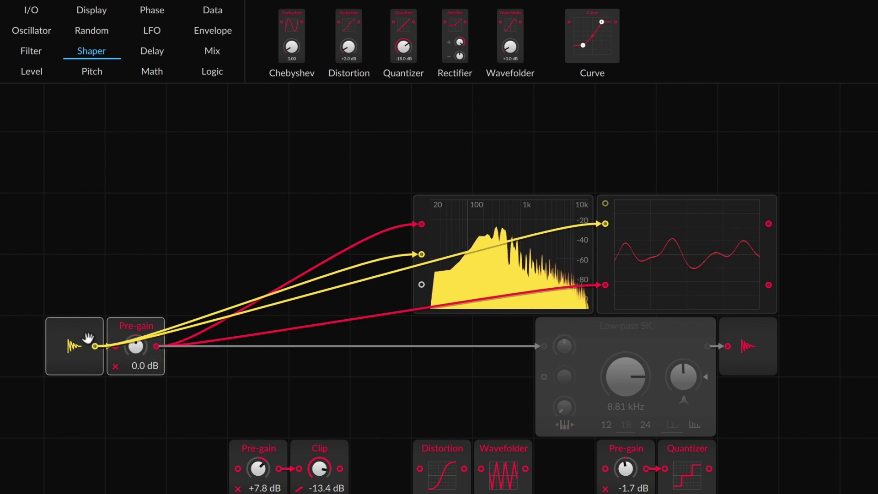
left_click_drag(84, 245, 85, 247)
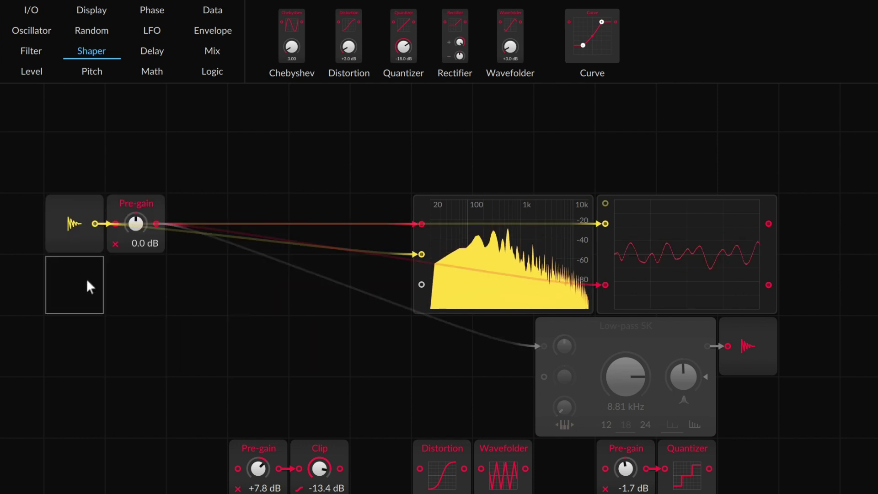
scroll(88, 287, "down", 1)
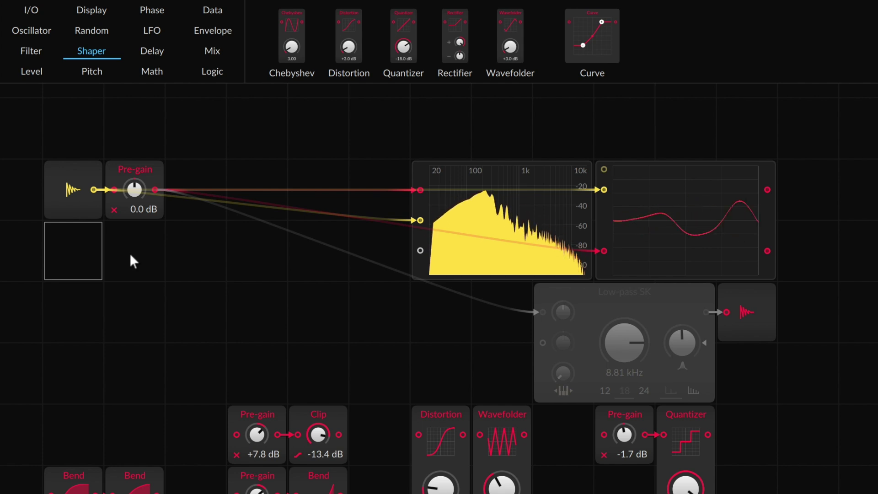
left_click(30, 53)
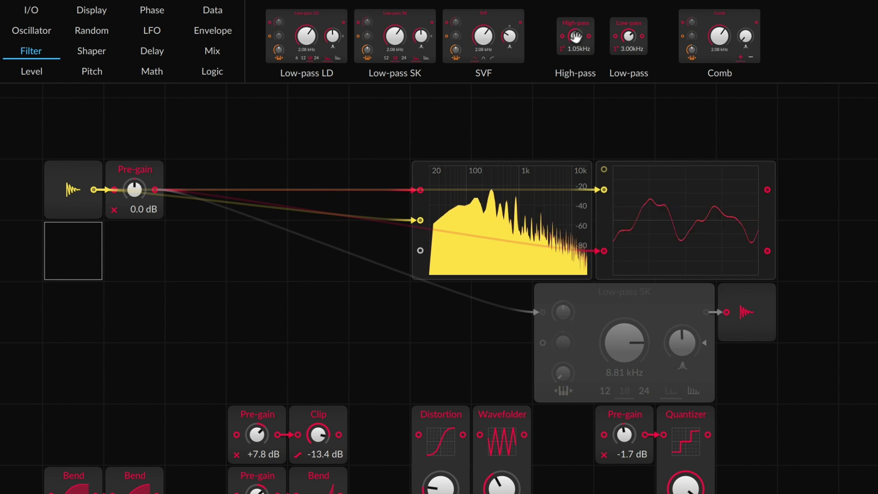
Insert a High-pass at about 1.73 kHz after the Pre-gain, and add a Subtract below it that subtracts the High-pass output from the audio input.
left_click_drag(261, 120, 158, 196)
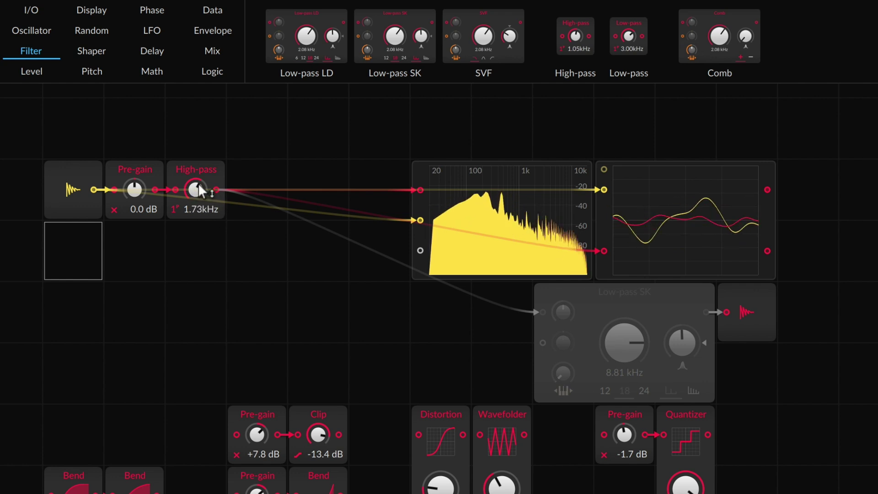
left_click(153, 69)
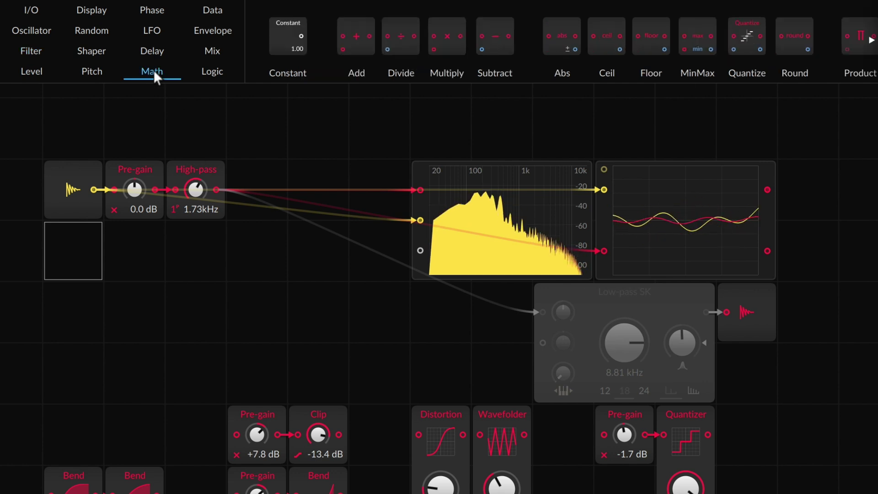
left_click_drag(497, 45, 174, 250)
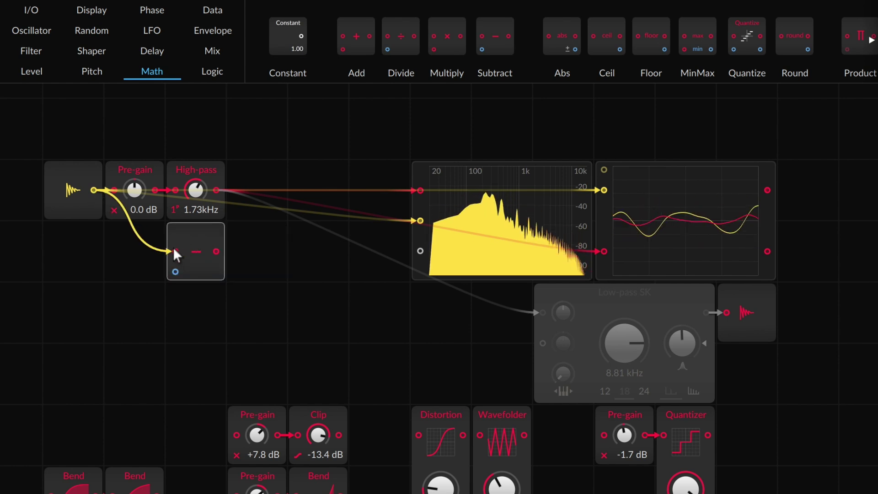
left_click_drag(216, 189, 176, 272)
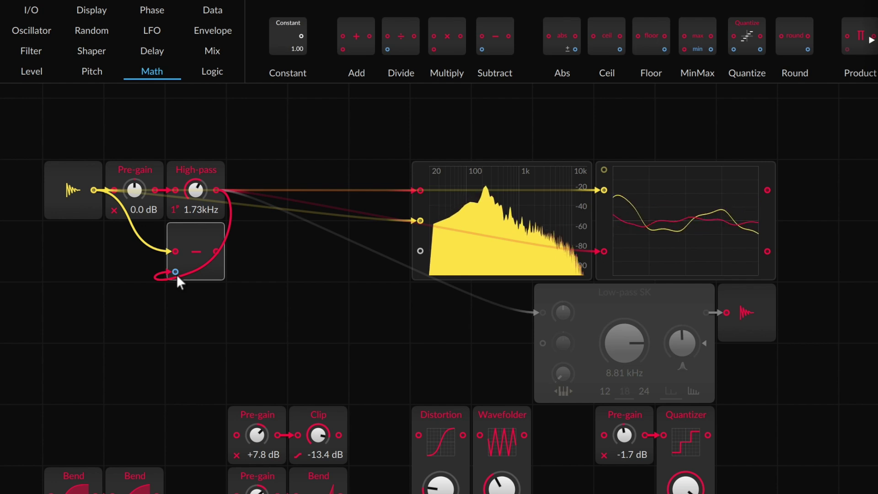
Audition the Subtract output through the Low-pass SK, set the High-pass to about 1.46 kHz, and route the High-pass output back to the Low-pass SK.
left_click_drag(217, 250, 540, 310)
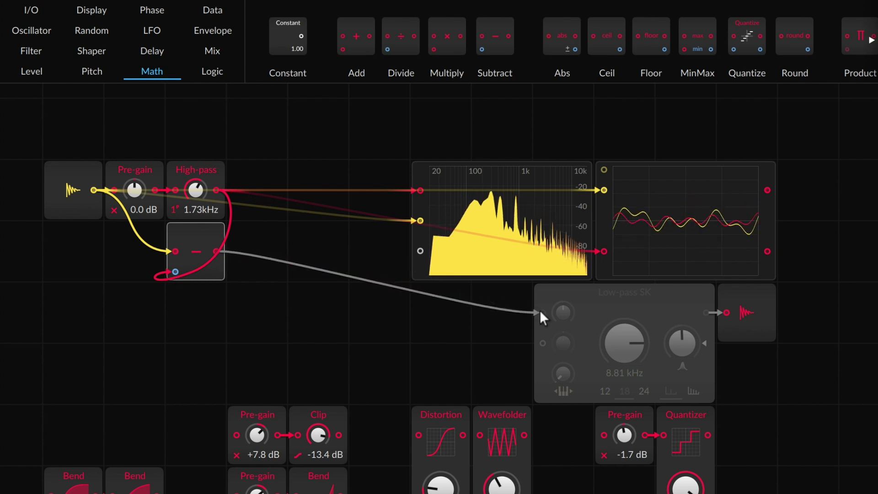
left_click_drag(191, 194, 190, 204)
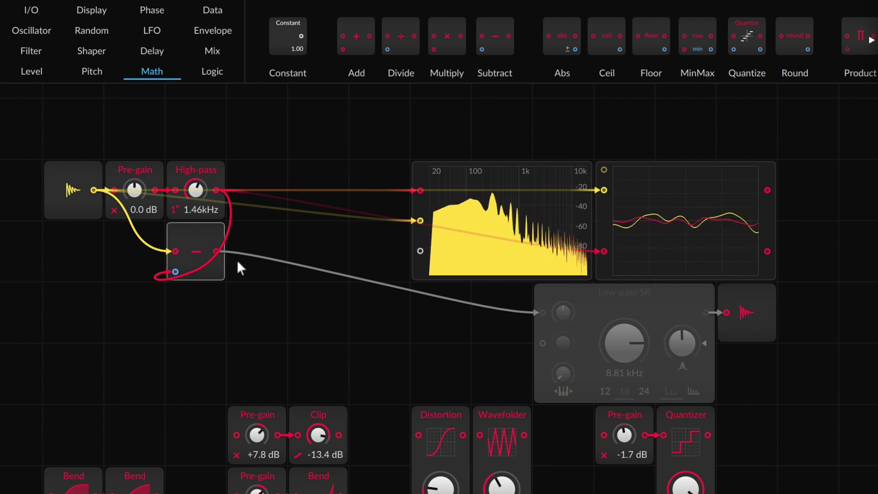
left_click_drag(217, 190, 543, 309)
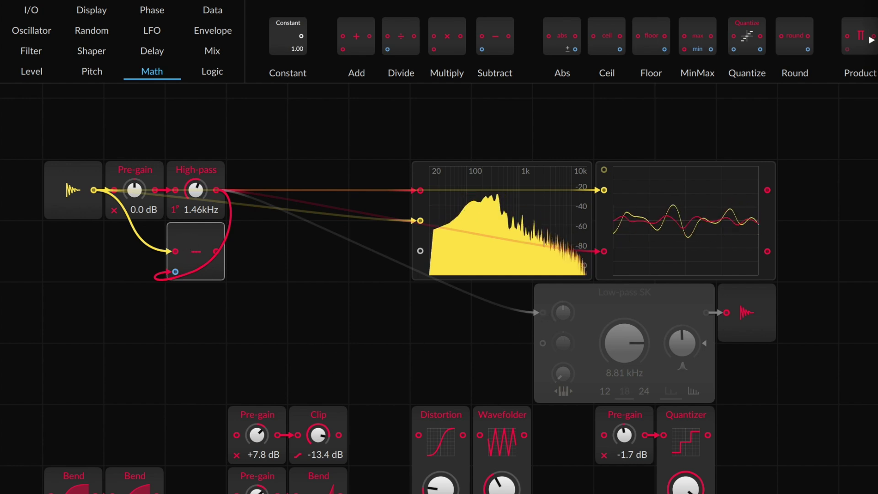
Name the Subtract module "Low end" and move the existing Distortion module onto its output.
key("ctrl+r")
type("Low end")
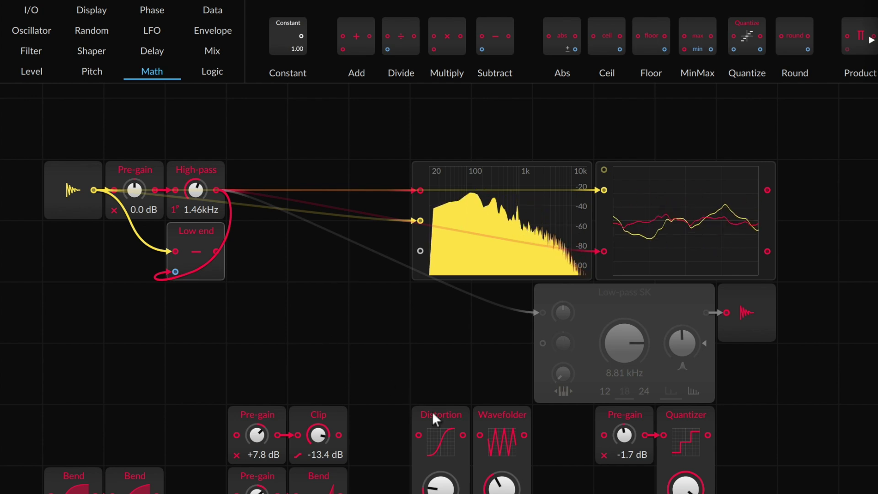
left_click(366, 391)
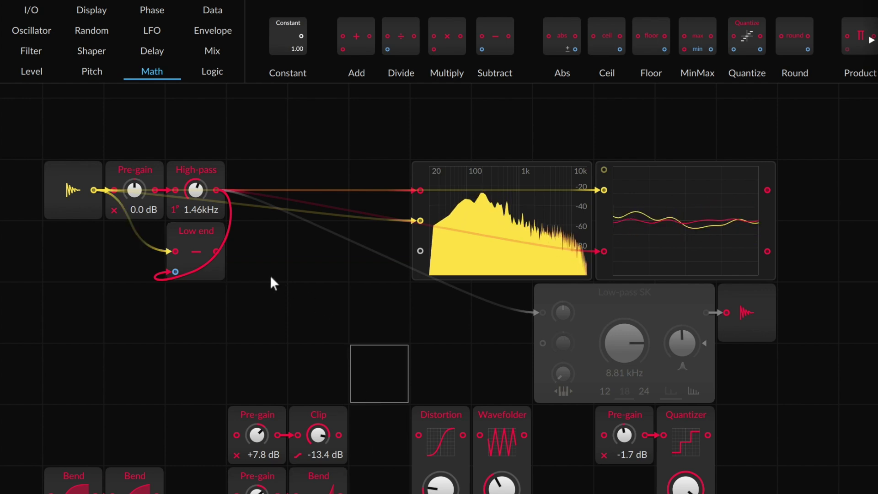
left_click(200, 234)
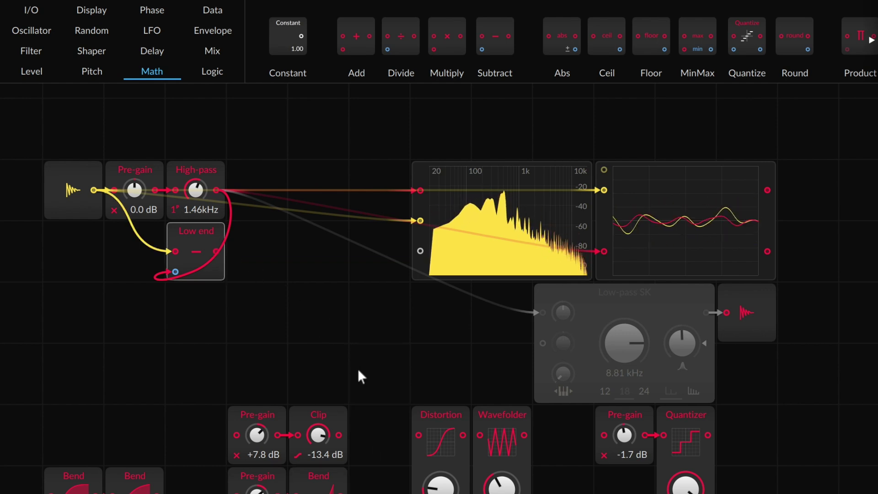
left_click(439, 422)
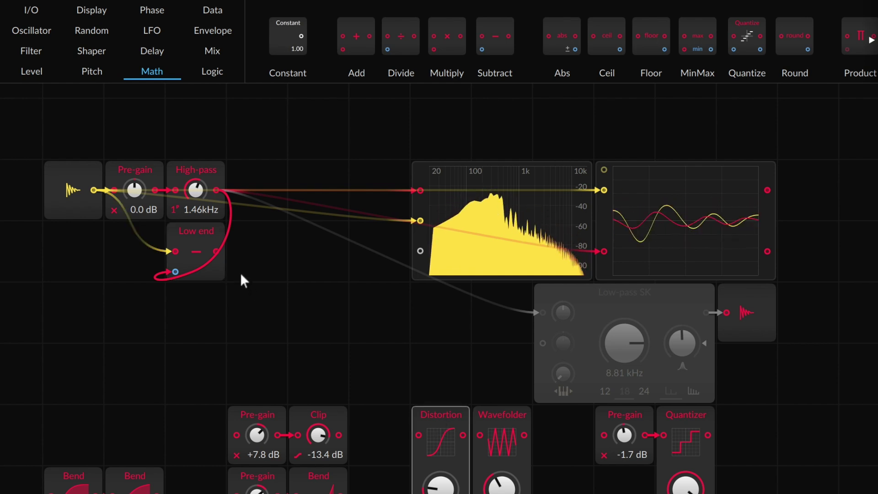
left_click_drag(220, 251, 220, 251)
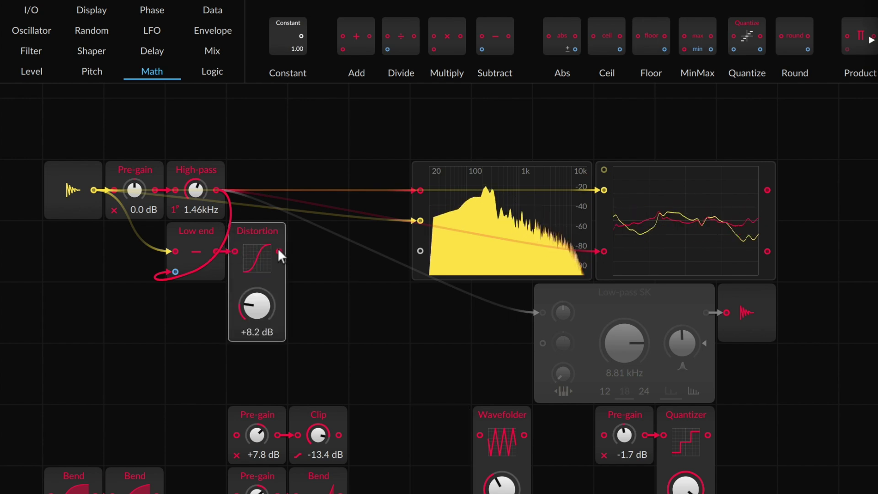
Sum the Distortion and High-pass outputs with an Add module feeding the Low-pass SK, the large oscilloscope's second input and the spectrum's first input.
left_click_drag(279, 251, 317, 257)
left_click_drag(475, 310, 541, 308)
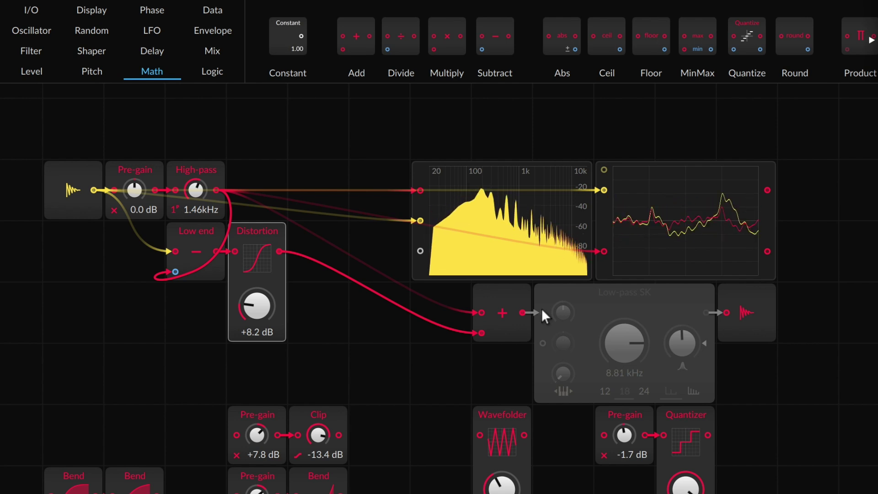
left_click_drag(525, 313, 605, 251)
left_click_drag(523, 312, 424, 191)
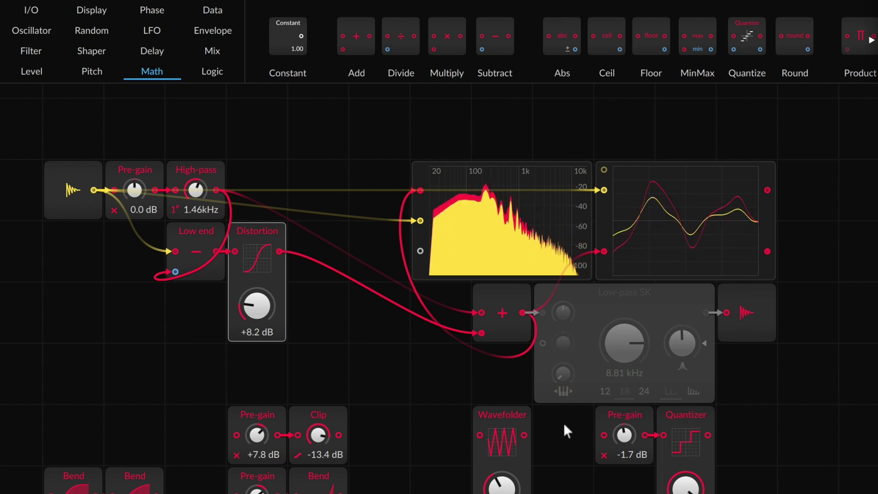
Try the Wavefolder after the High-pass at about +8.0 and +15.9 dB, undo its insertion, and set the Distortion to about +9.7 dB.
left_click(494, 424)
left_click(216, 190)
key("ctrl+v")
left_click_drag(258, 242, 257, 295)
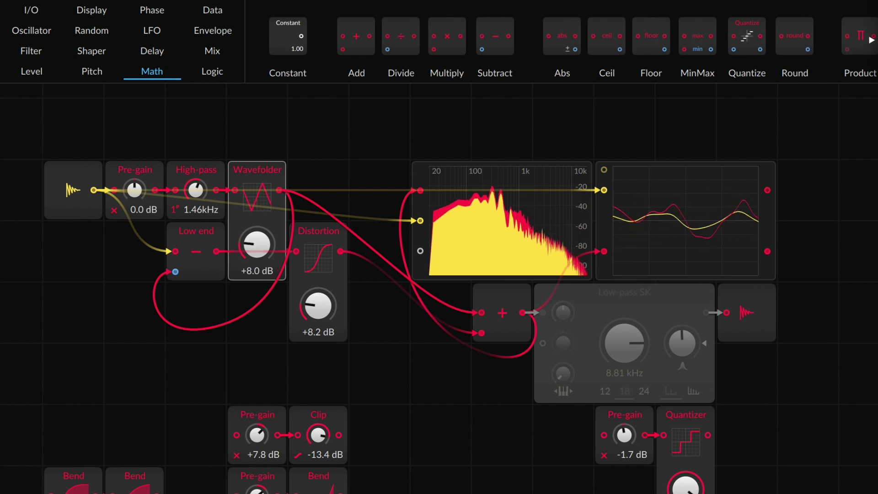
left_click_drag(257, 245, 257, 192)
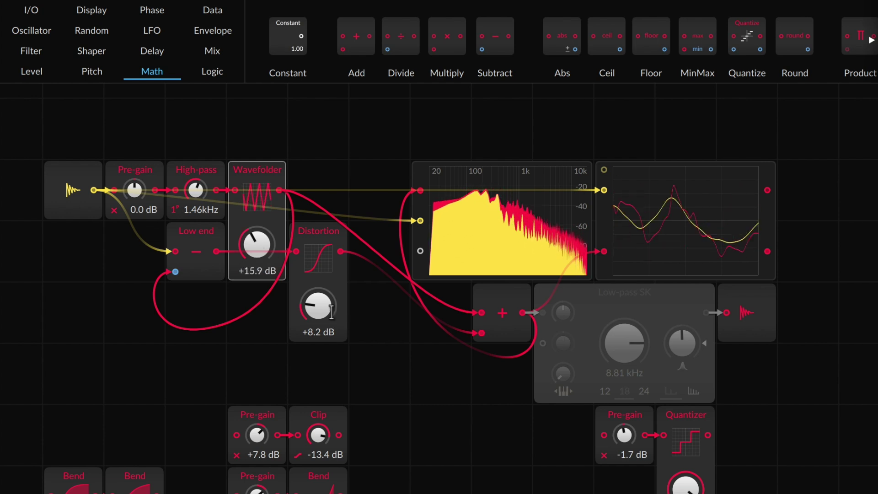
key("ctrl+z")
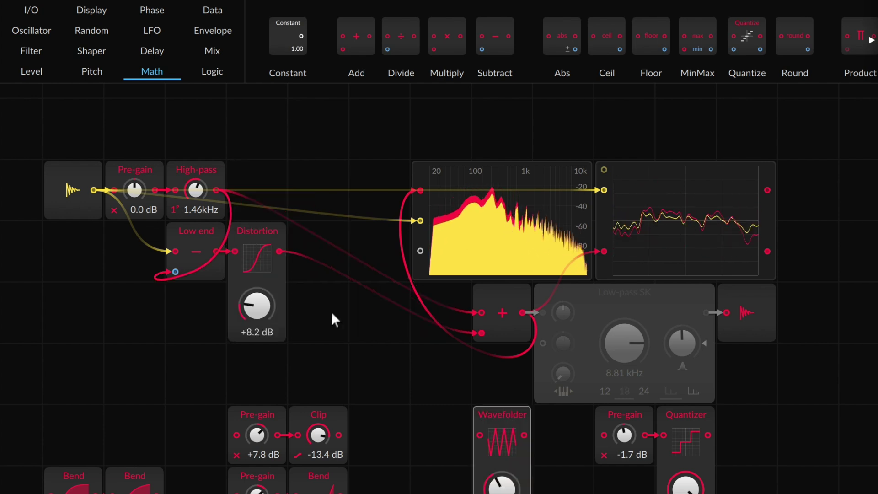
left_click_drag(257, 305, 257, 288)
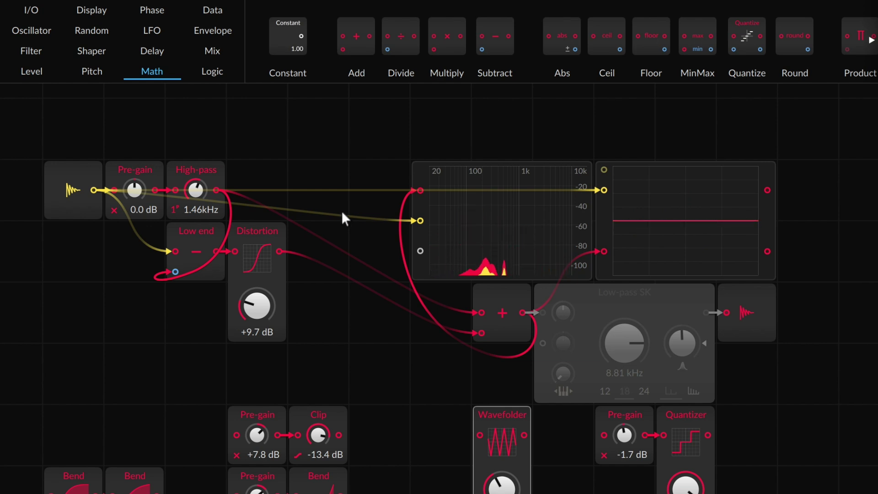
Add a MinMax module above the chain and an Oscilloscope beside it, with max wired to its first signal input and min to its second.
scroll(366, 224, "up", 2)
left_click_drag(696, 40, 307, 167)
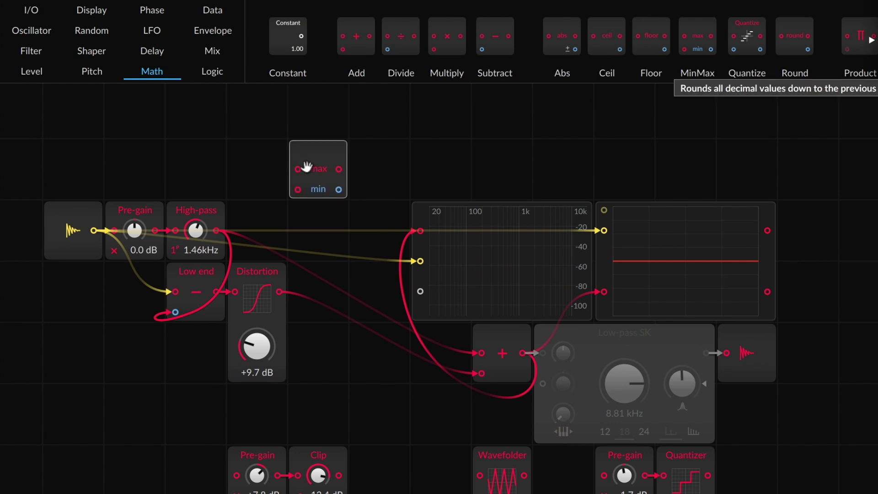
left_click(94, 12)
left_click_drag(375, 126, 358, 108)
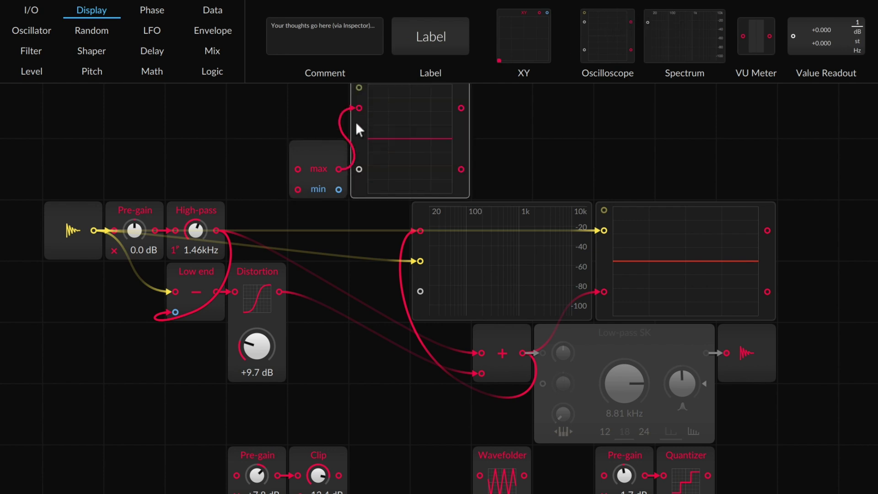
left_click_drag(361, 171, 361, 172)
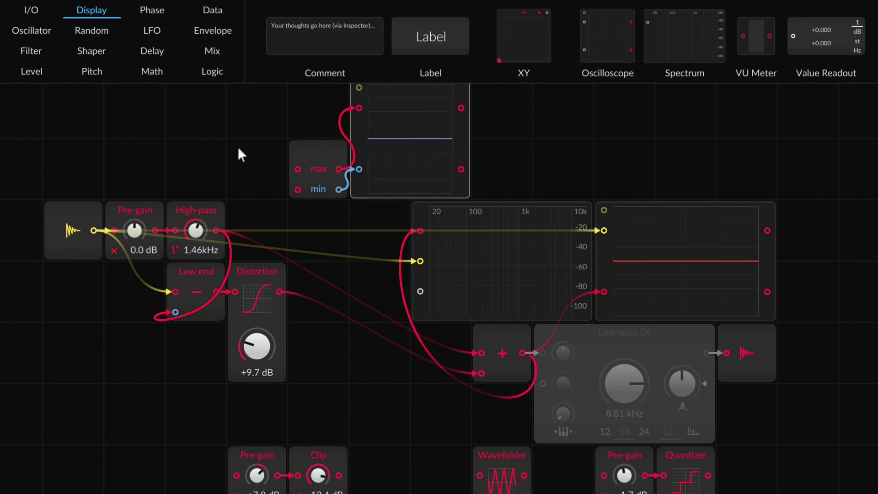
Test the MinMax with a Value module on its first input, varying the value up to 50 % and making it bipolar.
left_click(36, 72)
left_click_drag(329, 37, 256, 170)
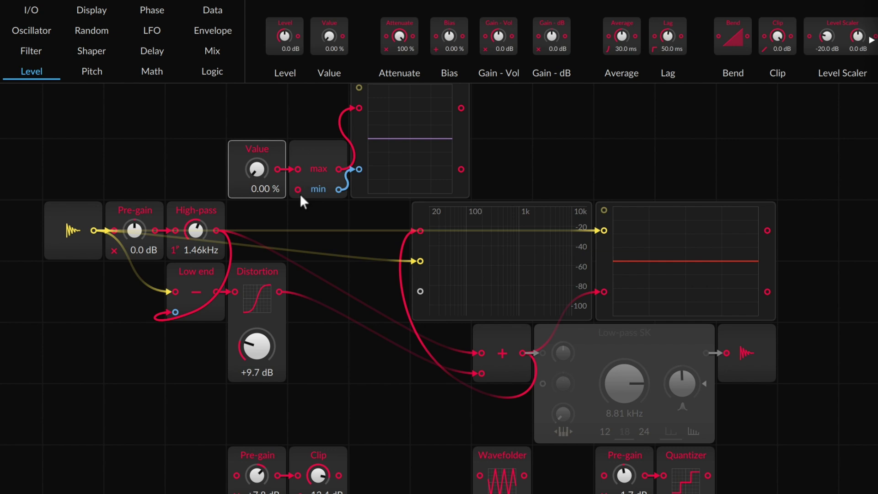
left_click_drag(256, 172, 257, 144)
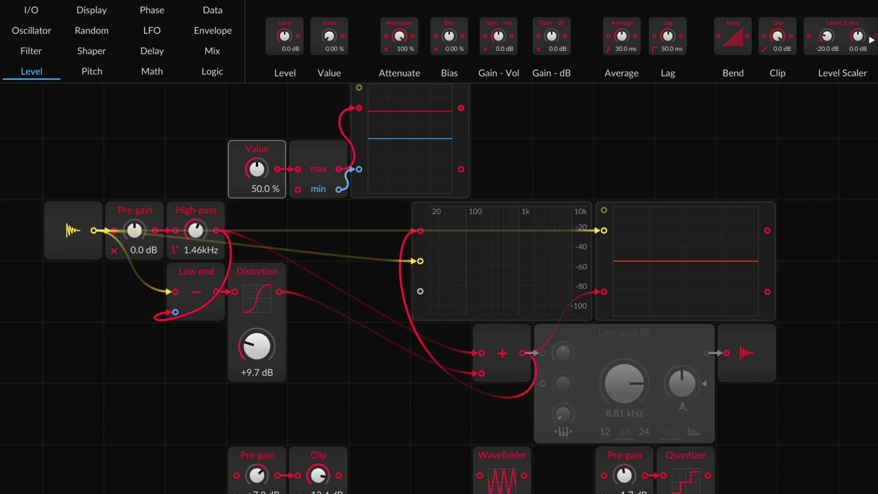
left_click_drag(256, 146, 257, 158)
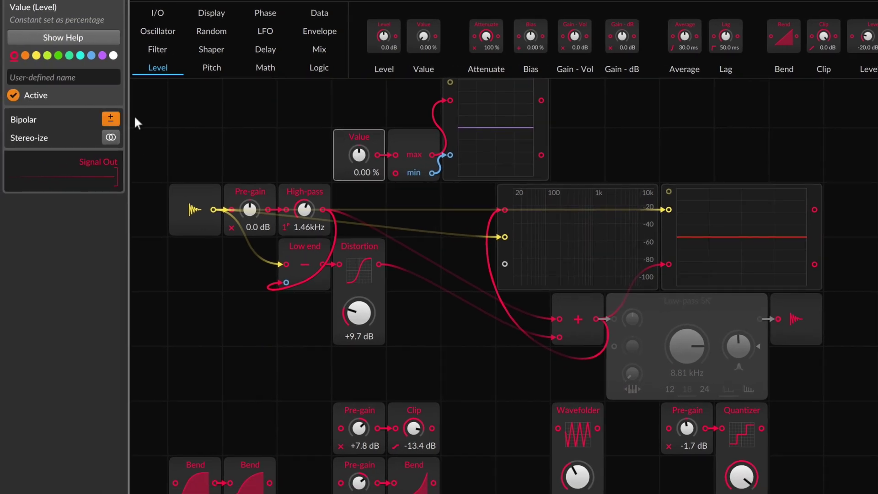
left_click_drag(359, 162, 359, 139)
Move the MinMax closer to the Pre-gain that feeds it, and wire its max and min outputs to the two Add inputs.
left_click(507, 133)
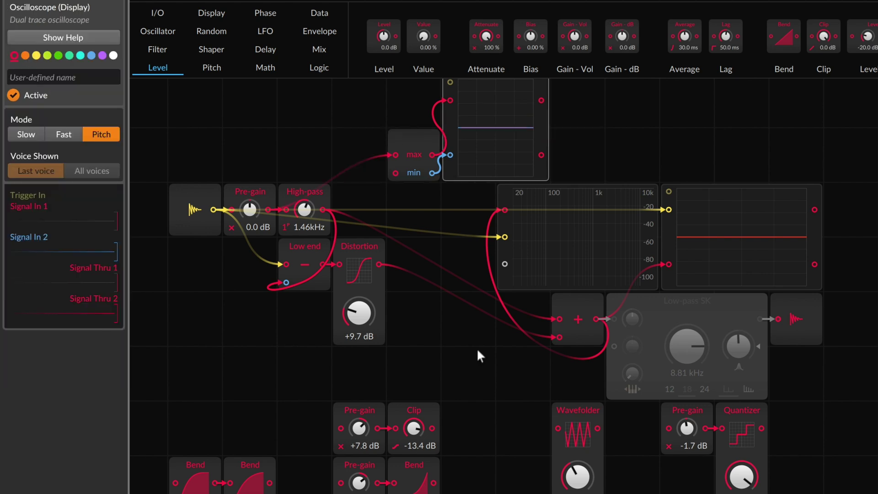
left_click_drag(405, 139, 341, 138)
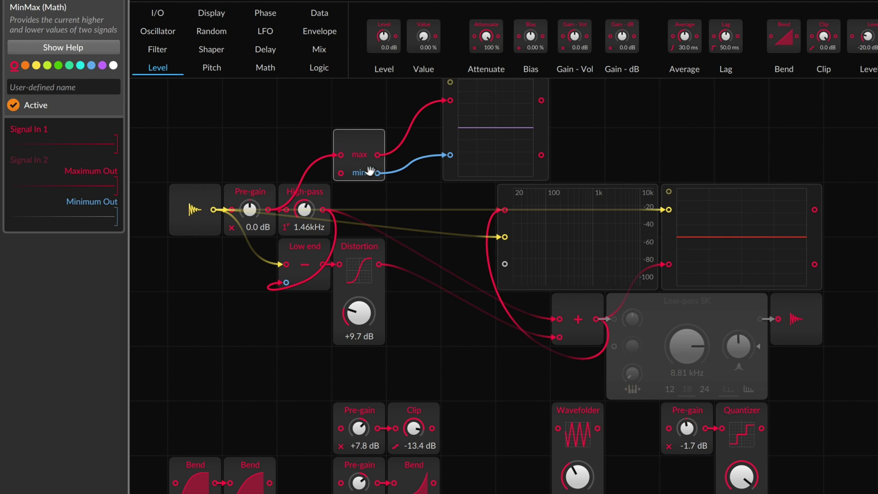
left_click_drag(378, 156, 558, 320)
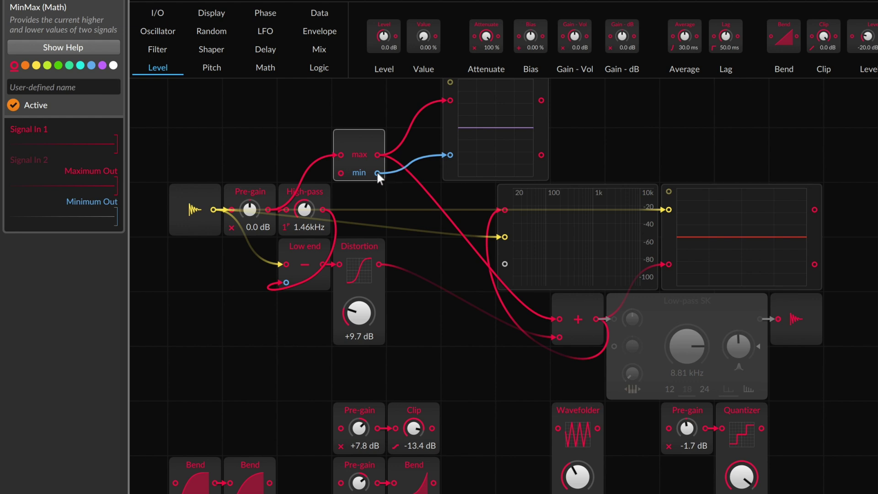
left_click_drag(509, 304, 556, 337)
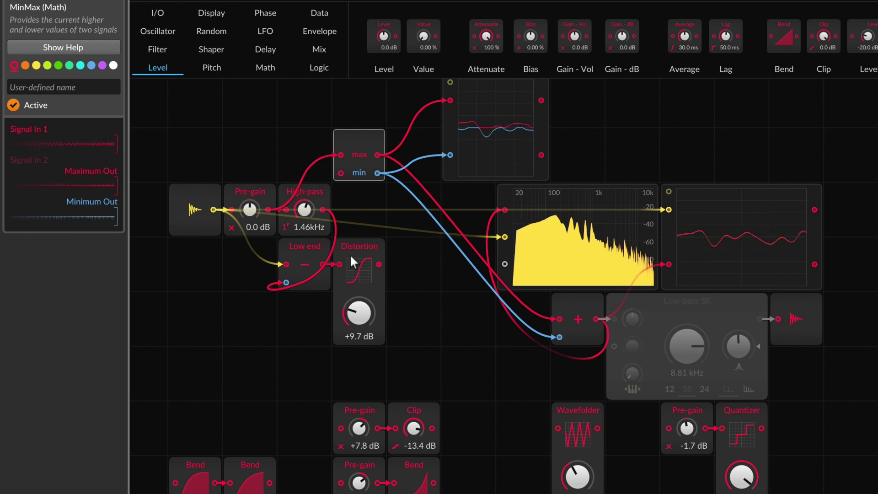
Insert the Distortion module on the MinMax min output, colour it blue, and set it to about +7.2 dB.
left_click_drag(351, 255, 377, 173)
mouse_move(415, 259)
left_mouse_down()
mouse_move(415, 274)
mouse_move(414, 262)
left_mouse_up()
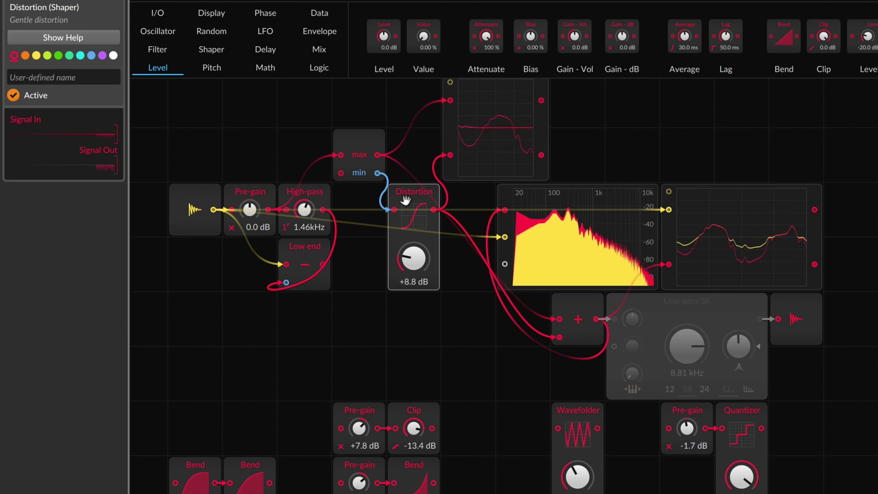
left_click(77, 55)
left_click(90, 55)
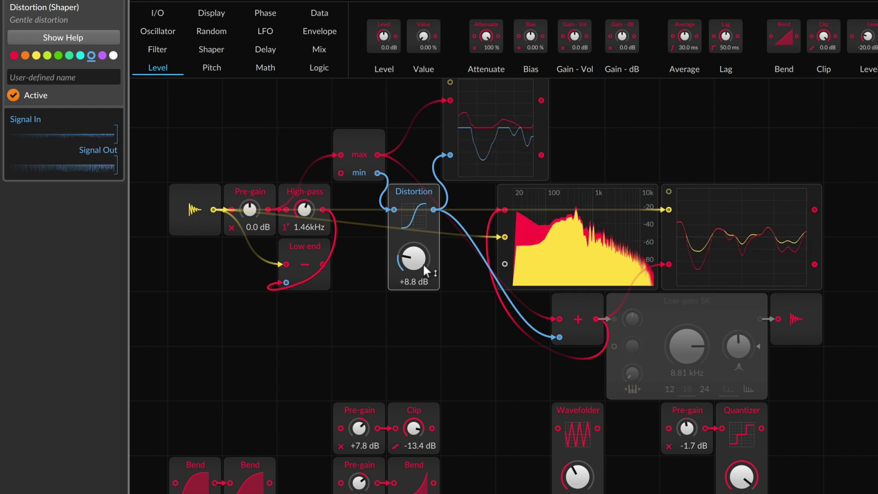
left_click_drag(415, 263, 415, 275)
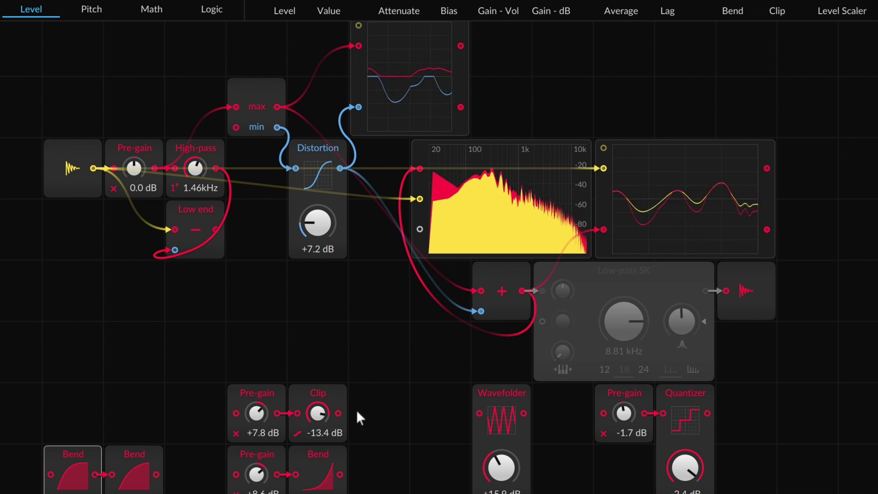
Route the MinMax max output through the Pre-gain and Clip pair into the first Add input, and set the Clip to about -12.7 dB.
left_click_drag(278, 108, 235, 409)
left_click_drag(338, 411, 480, 290)
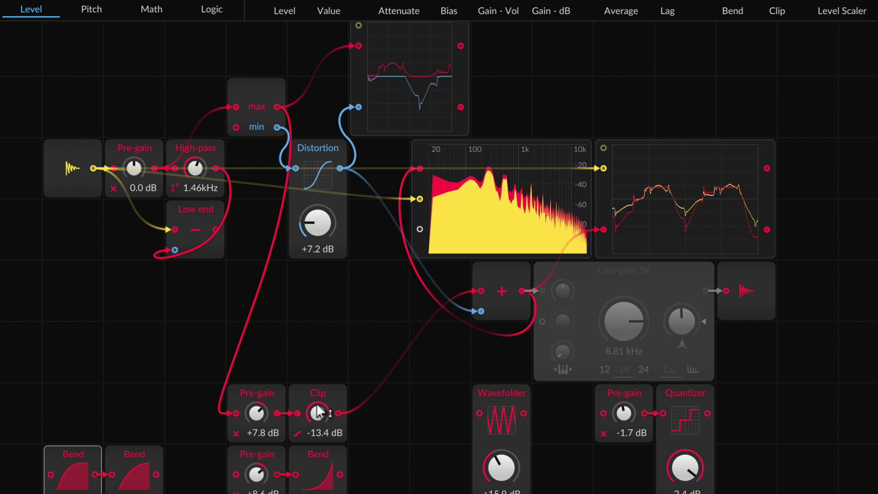
left_click_drag(318, 414, 319, 414)
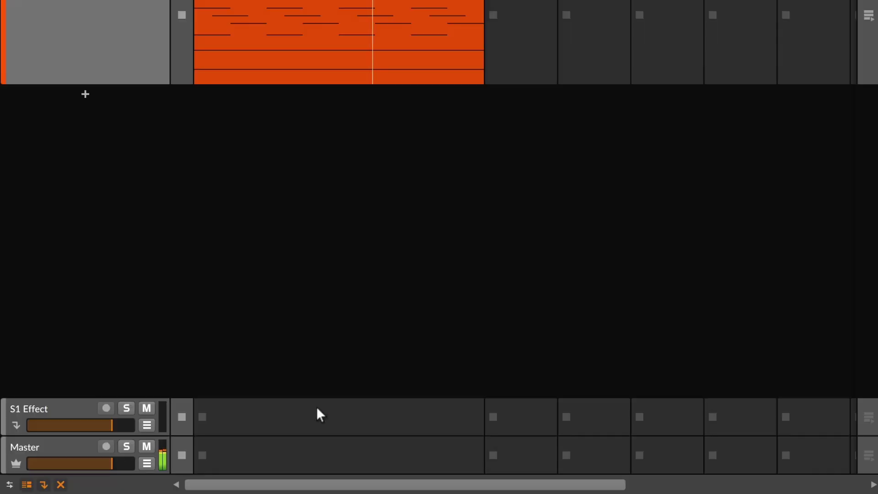
View the Plinkophone track's device chain and return to the FX Grid patch.
key("d")
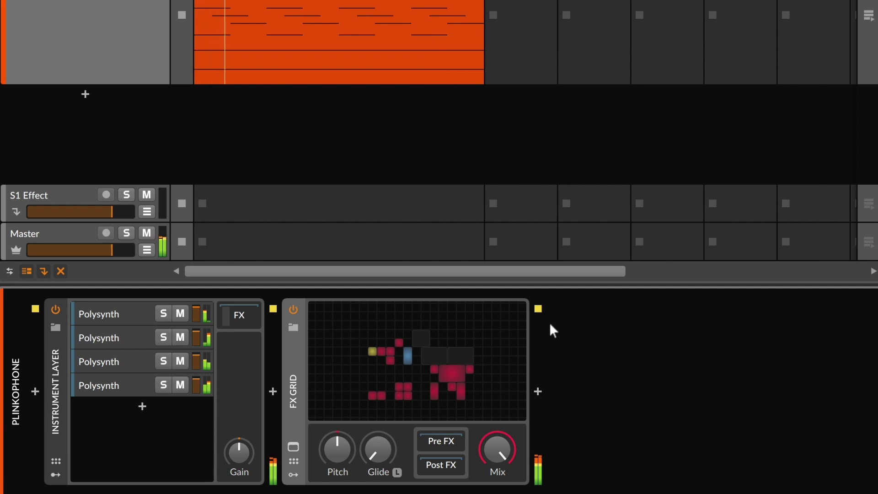
left_click(412, 356)
key("d")
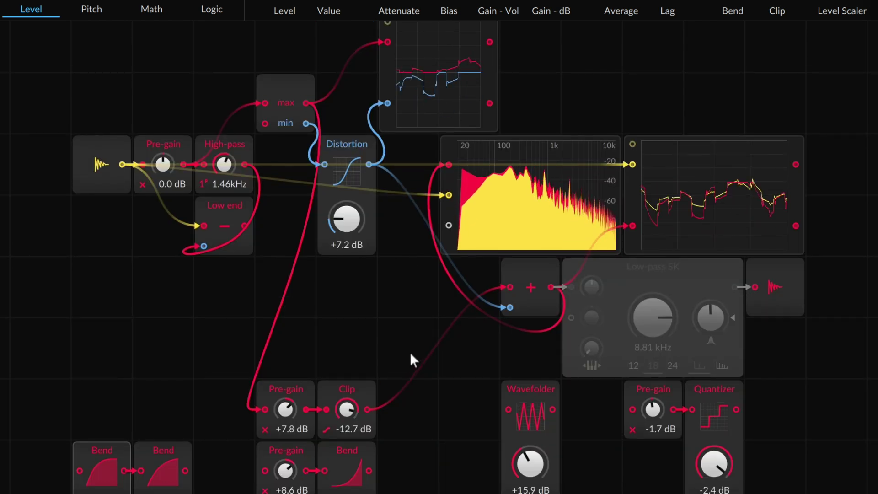
Activate the Low-pass SK filter ahead of the audio output and lower its cutoff to about 1.83 kHz.
left_click(654, 267)
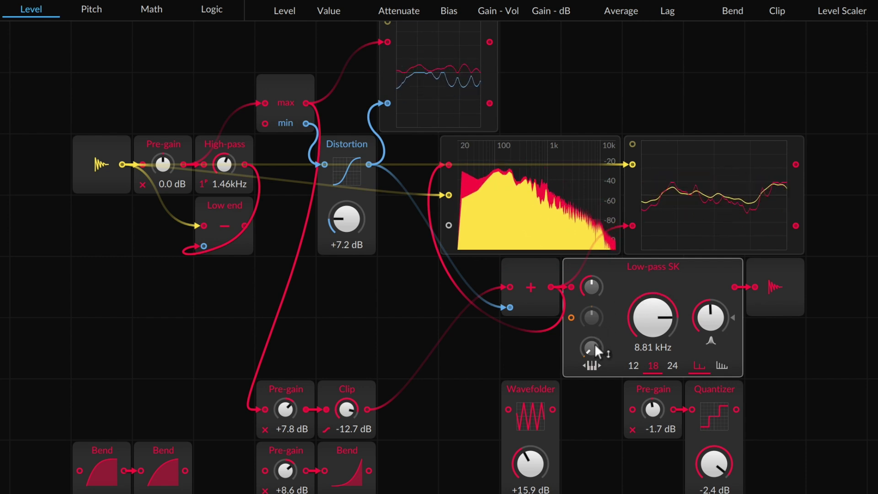
left_click_drag(596, 348, 595, 346)
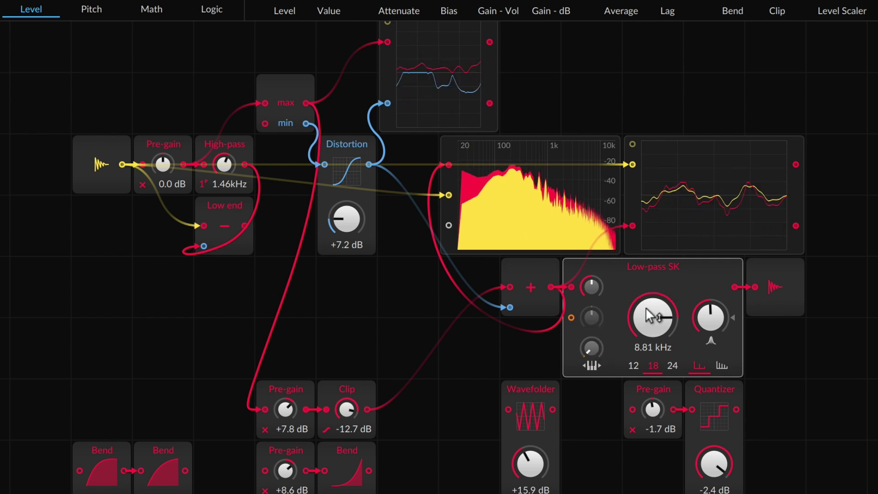
left_click_drag(653, 317, 653, 339)
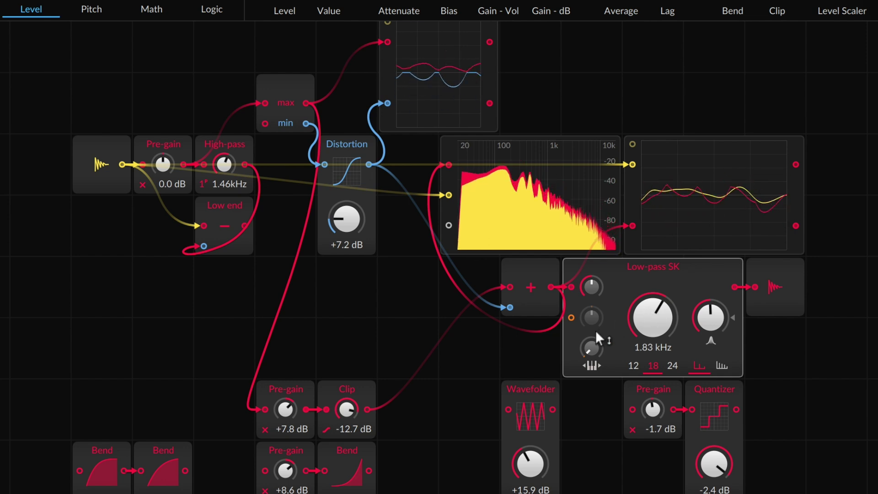
Try about 163 % pitch tracking on the Low-pass SK, take it back to zero, and raise the cutoff to 7.00 kHz.
left_click_drag(592, 348, 592, 317)
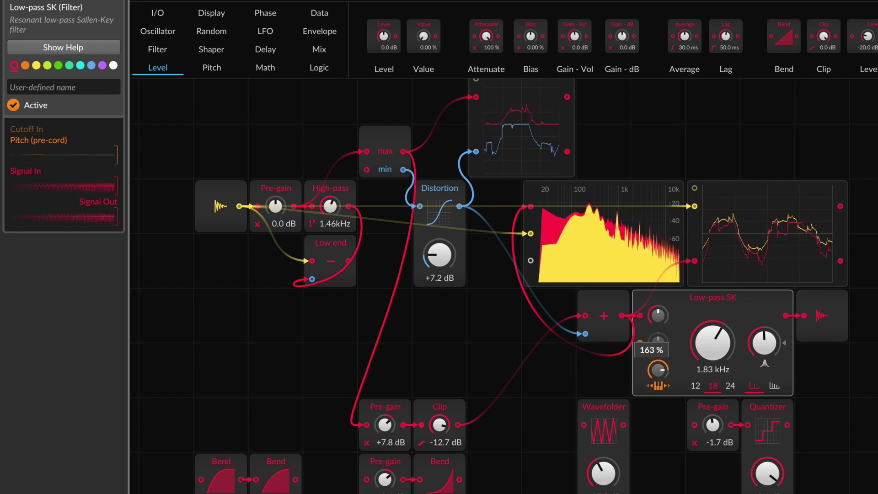
left_click_drag(658, 369, 658, 413)
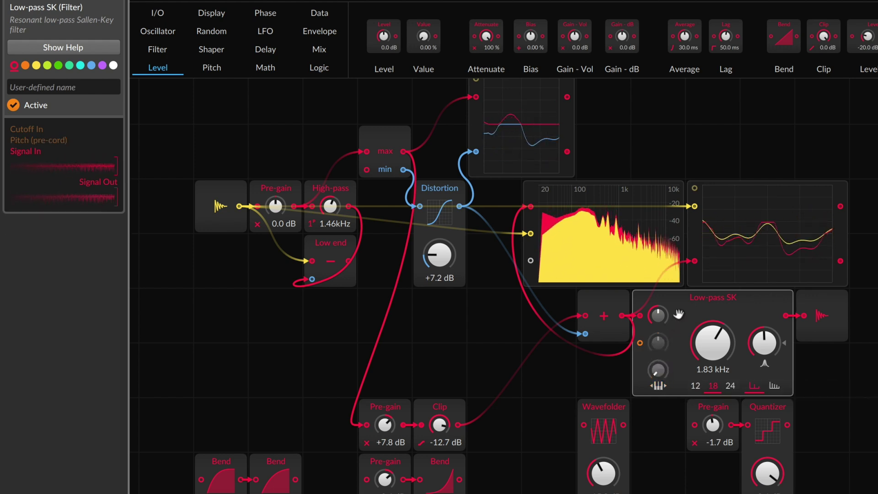
left_click_drag(721, 354, 721, 335)
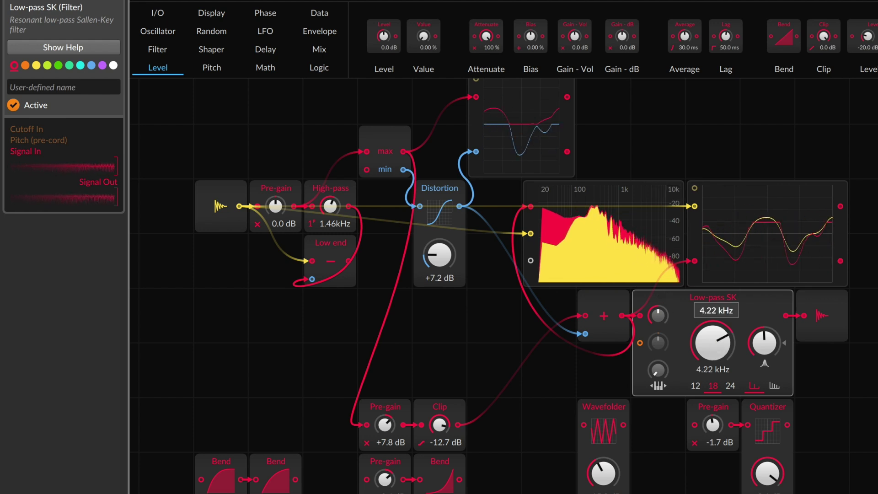
Add a Pitch In module above the audio input and a Modulator Out beside it, wired from the pitch output.
left_click(156, 12)
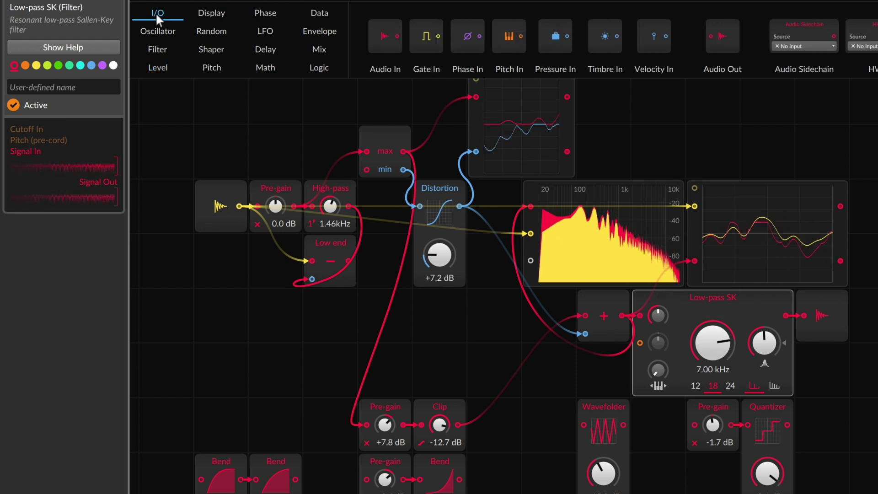
left_click_drag(139, 142, 217, 122)
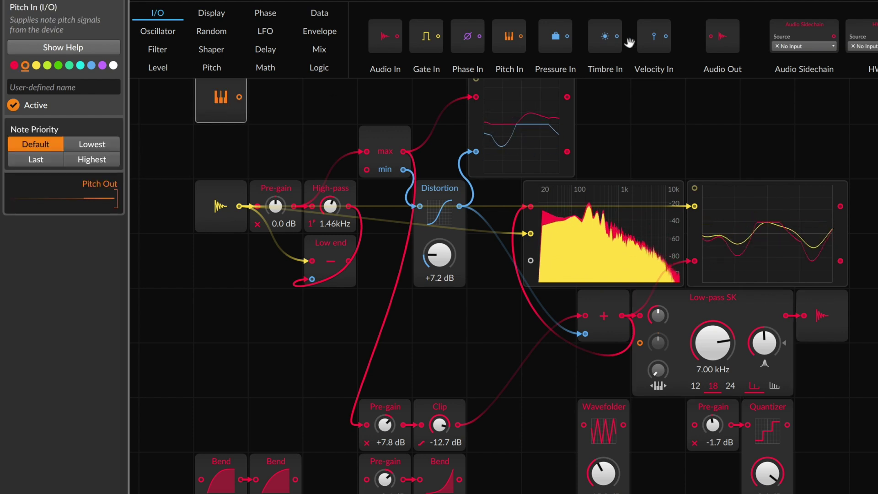
scroll(631, 41, "right", 5)
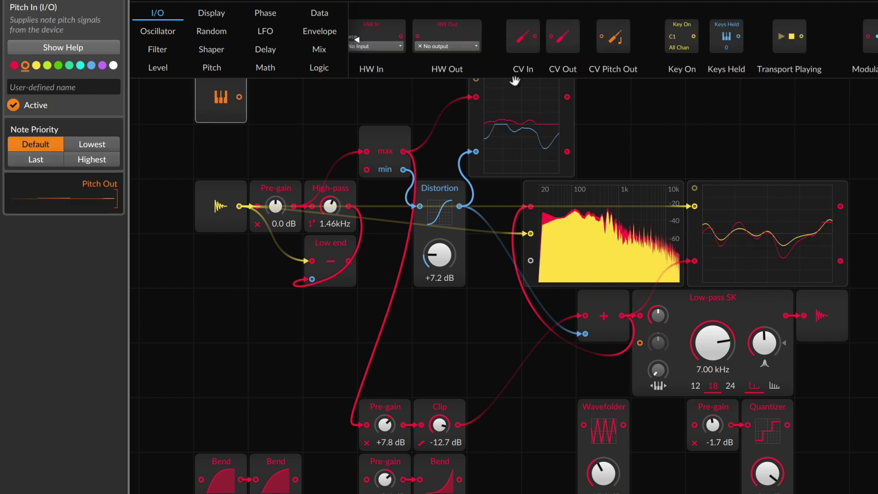
left_click(239, 98)
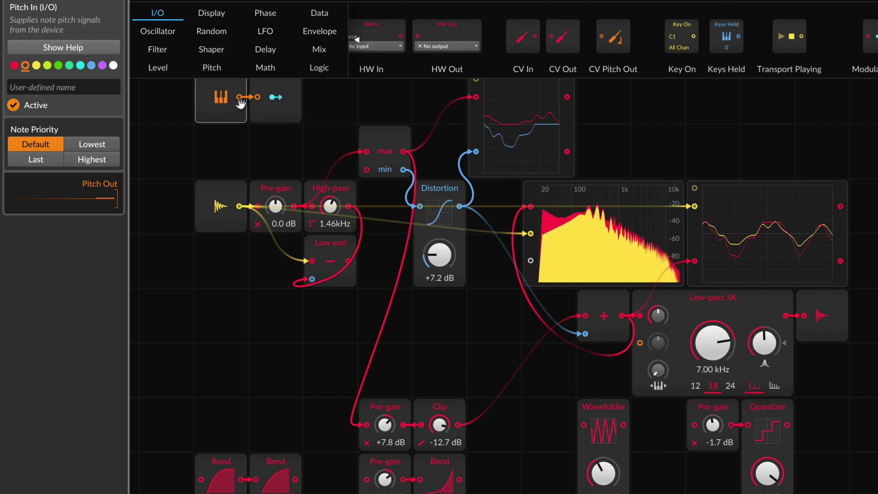
Map the Modulator Out to the Clip level by about -46.56 and the Distortion drive by about 19.40, and stop playback.
left_click(275, 98)
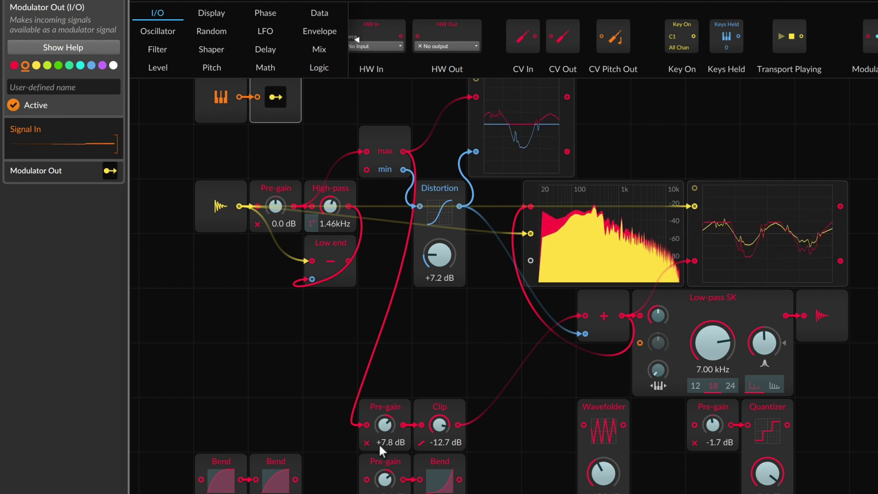
left_click_drag(439, 425, 439, 492)
left_click_drag(439, 255, 439, 236)
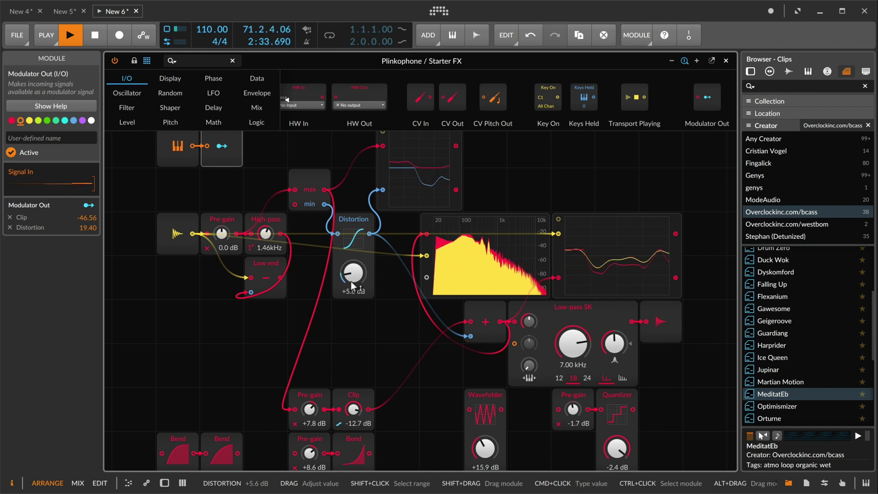
key("space")
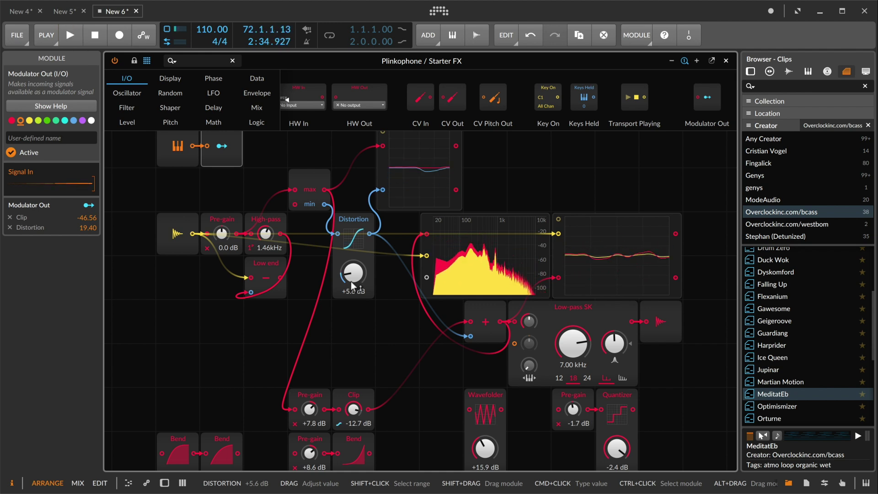